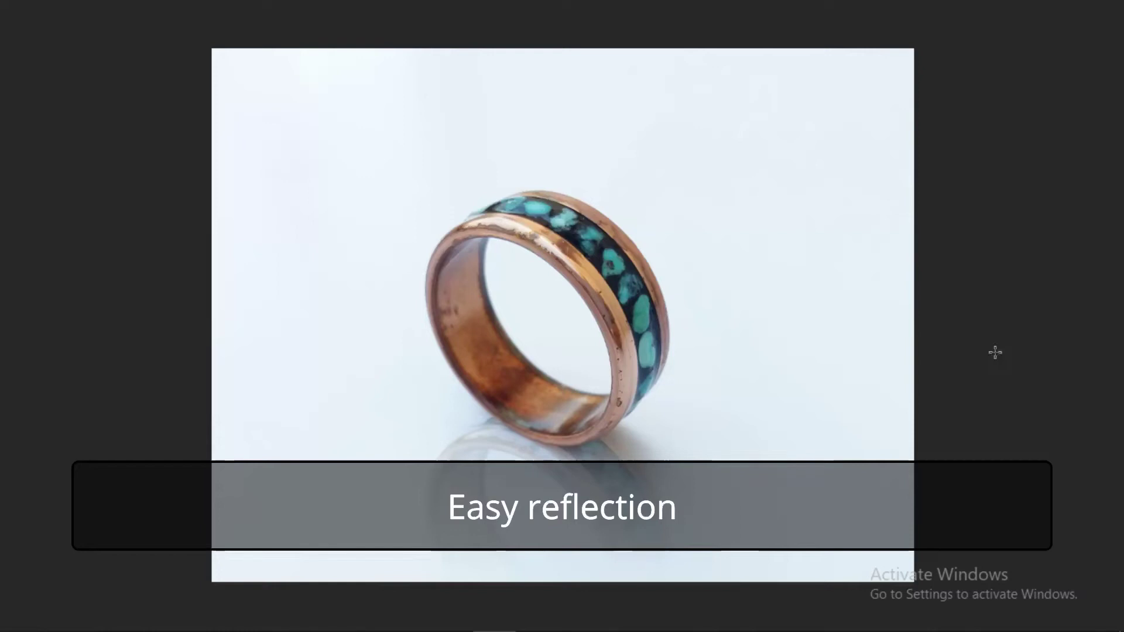
- Zoom in and adjust the view of the opened Copper Ring-1.jpg photo
key("ctrl+plus")
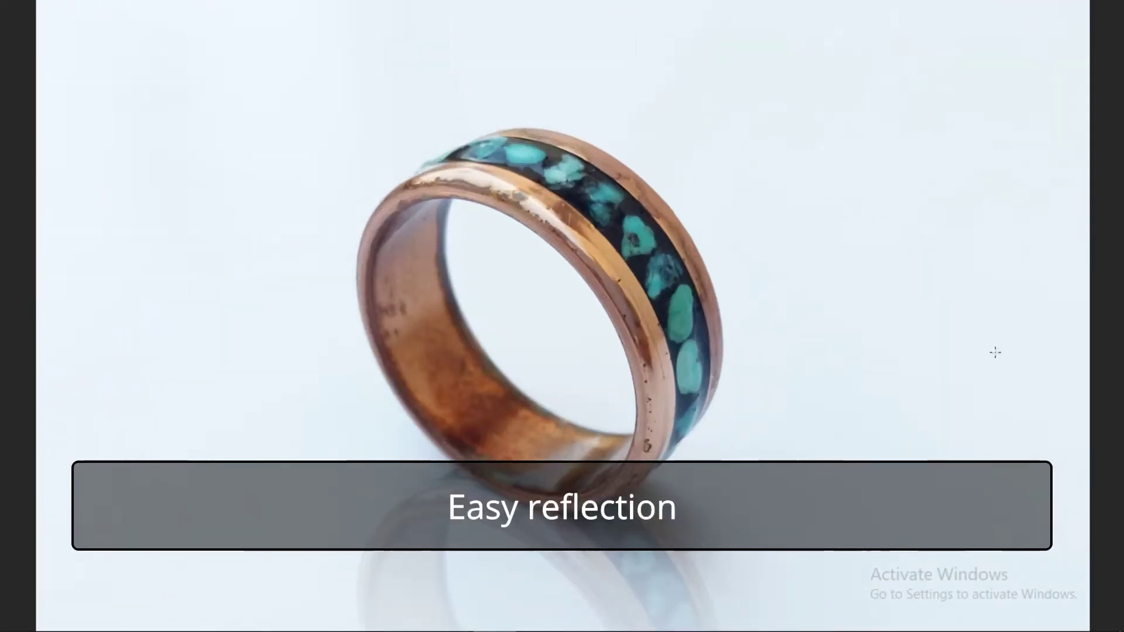
left_click_drag(673, 478, 673, 431)
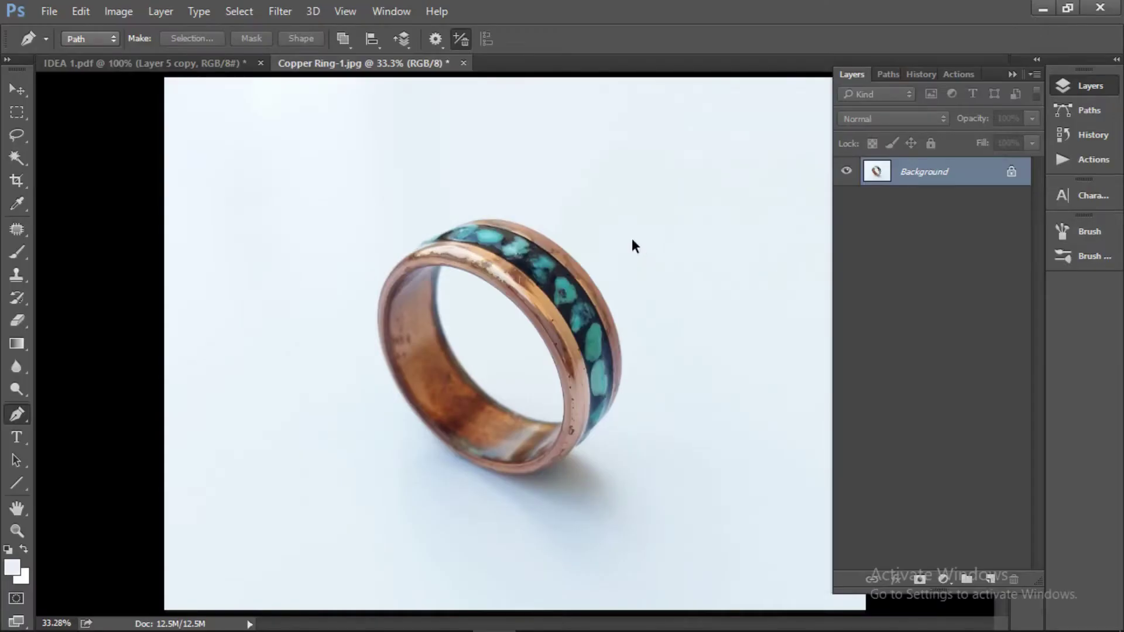
- Zoom to 200% and start a pen path along the ring's inner edge
scroll(632, 240, "up", 3)
scroll(633, 240, "up", 1)
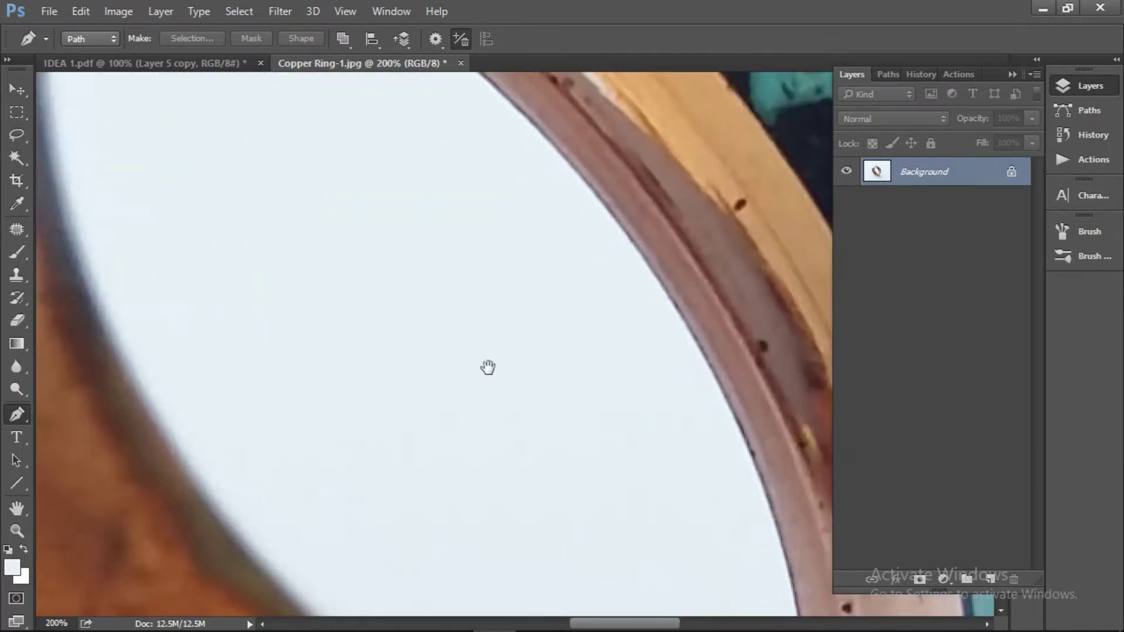
mouse_move(487, 369)
left_mouse_down()
mouse_move(544, 389)
mouse_move(561, 416)
left_mouse_up()
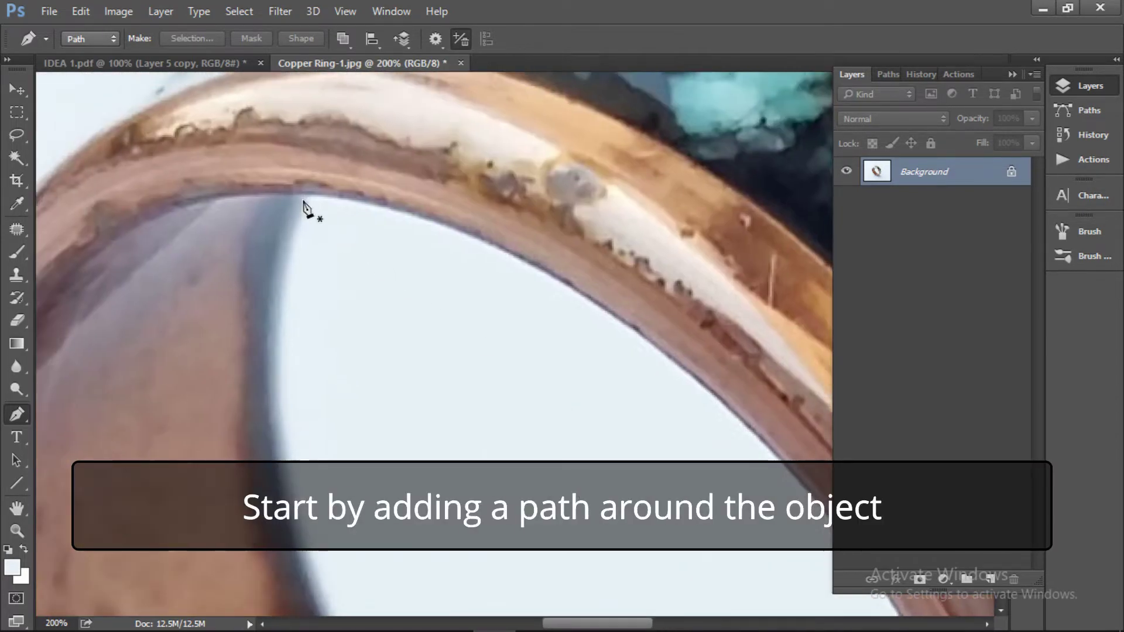
mouse_move(303, 198)
left_mouse_down()
mouse_move(284, 393)
mouse_move(244, 440)
left_mouse_up()
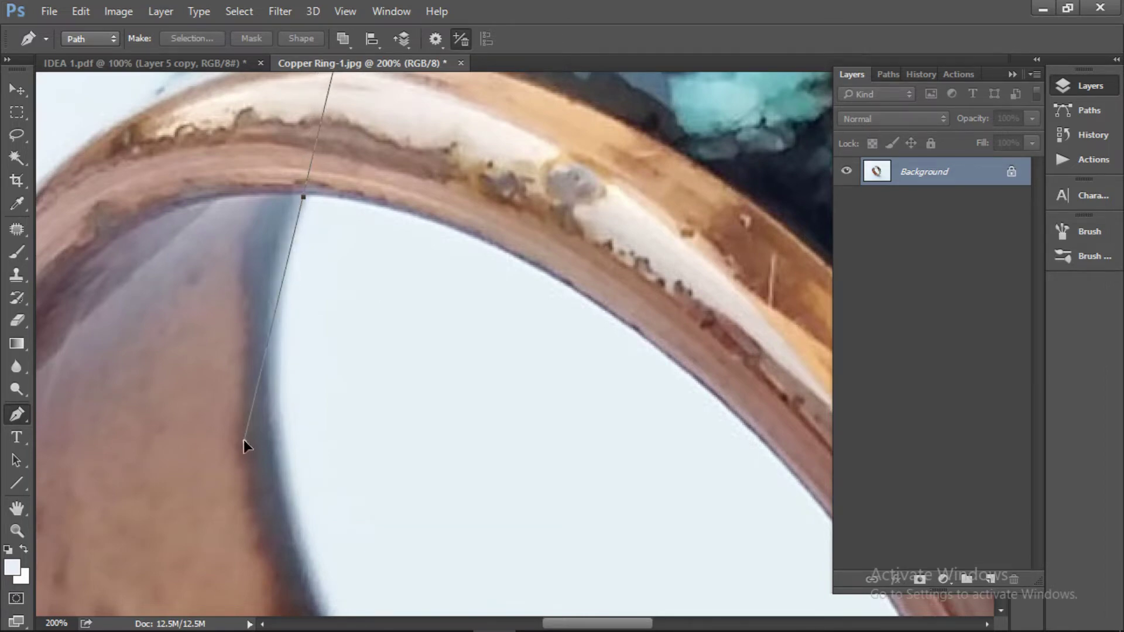
scroll(246, 445, "down", 5)
mouse_move(274, 407)
left_mouse_down()
mouse_move(325, 509)
mouse_move(324, 533)
left_mouse_up()
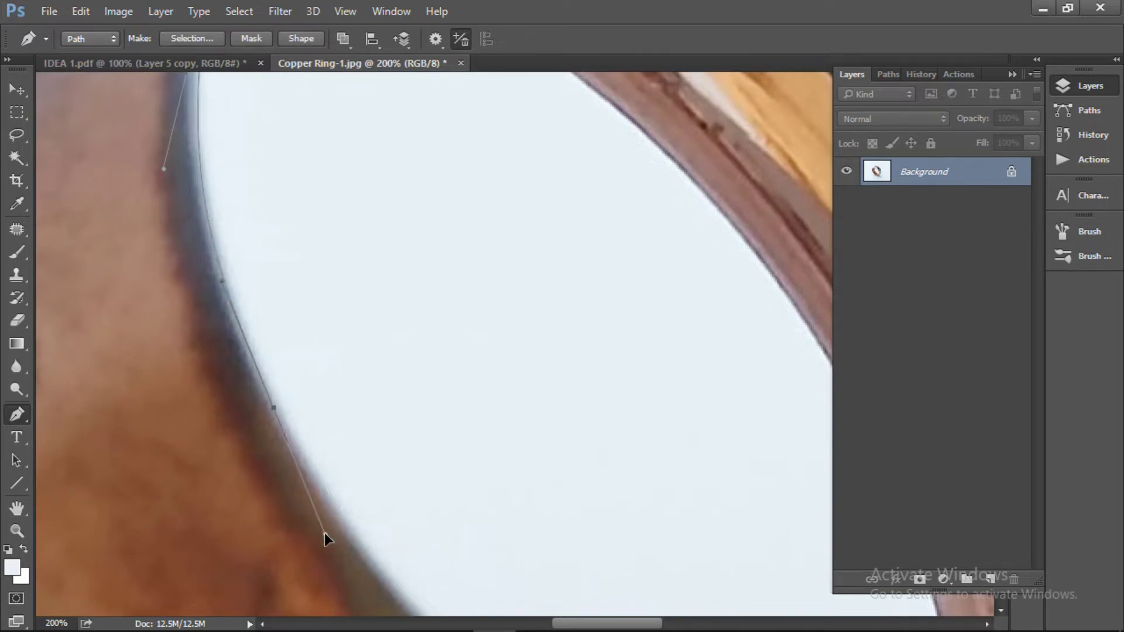
mouse_move(341, 270)
left_mouse_down()
mouse_move(407, 472)
mouse_move(212, 61)
left_mouse_up()
left_click_drag(608, 515, 872, 596)
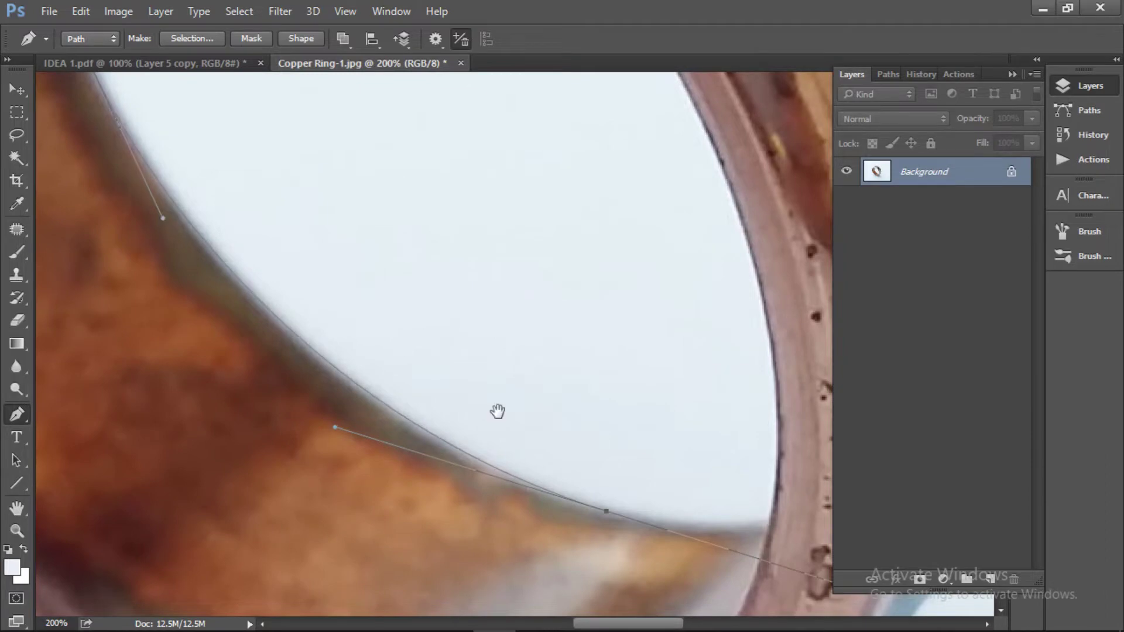
left_click_drag(497, 409, 173, 257)
- Continue the inner-edge path around the right side and close the inner loop
left_click(440, 371)
left_click_drag(441, 371, 508, 528)
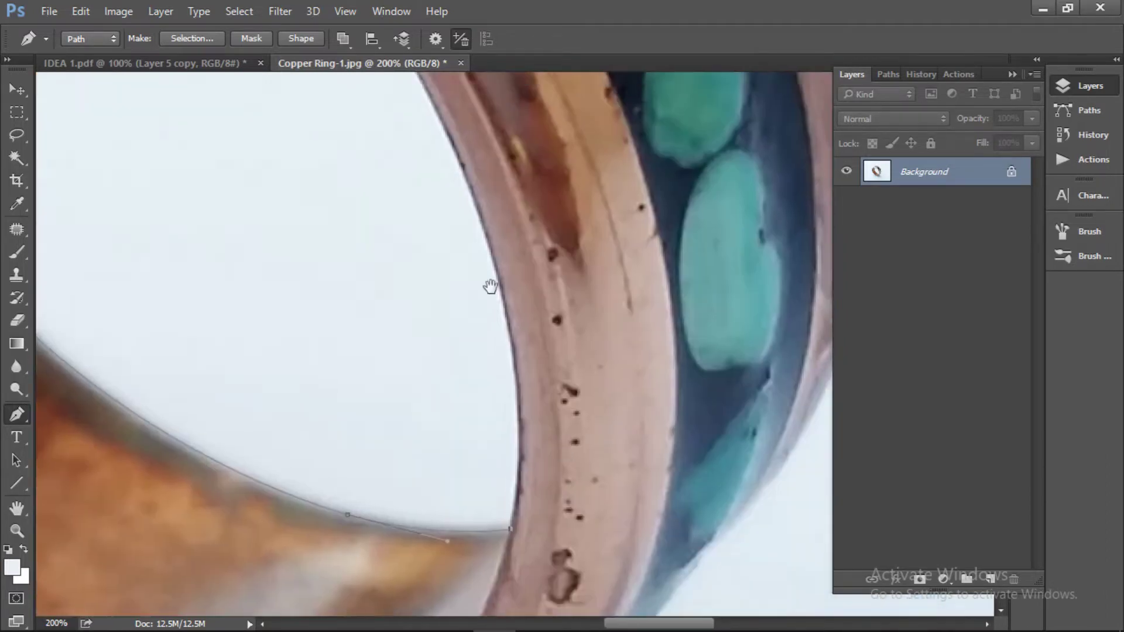
mouse_move(491, 257)
left_mouse_down()
mouse_move(532, 384)
mouse_move(711, 487)
left_mouse_up()
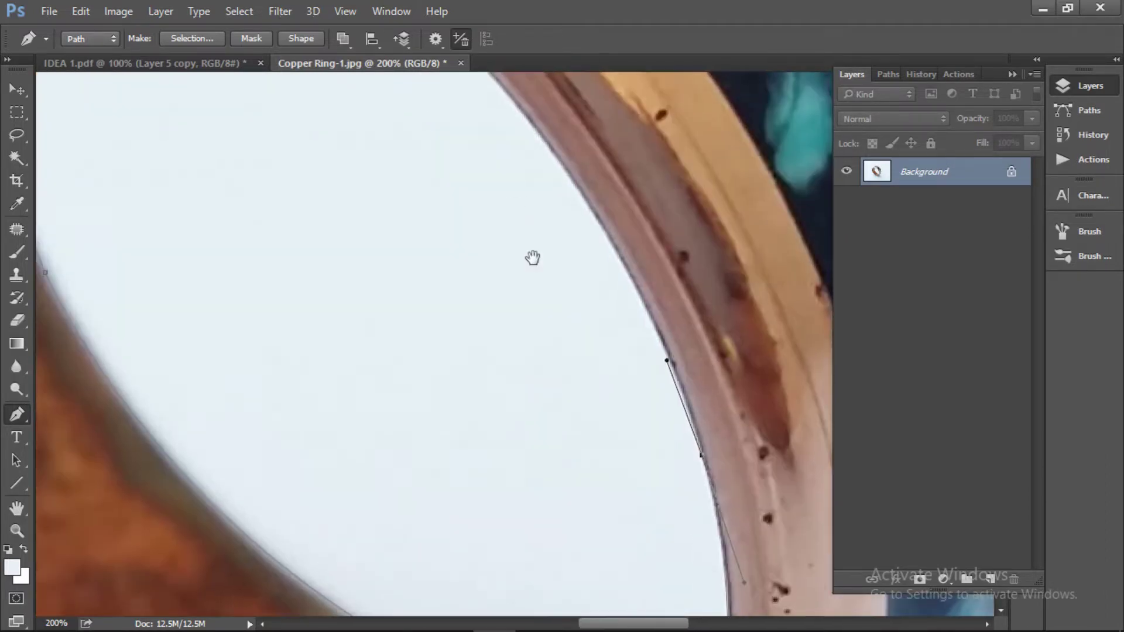
left_click_drag(532, 259, 607, 469)
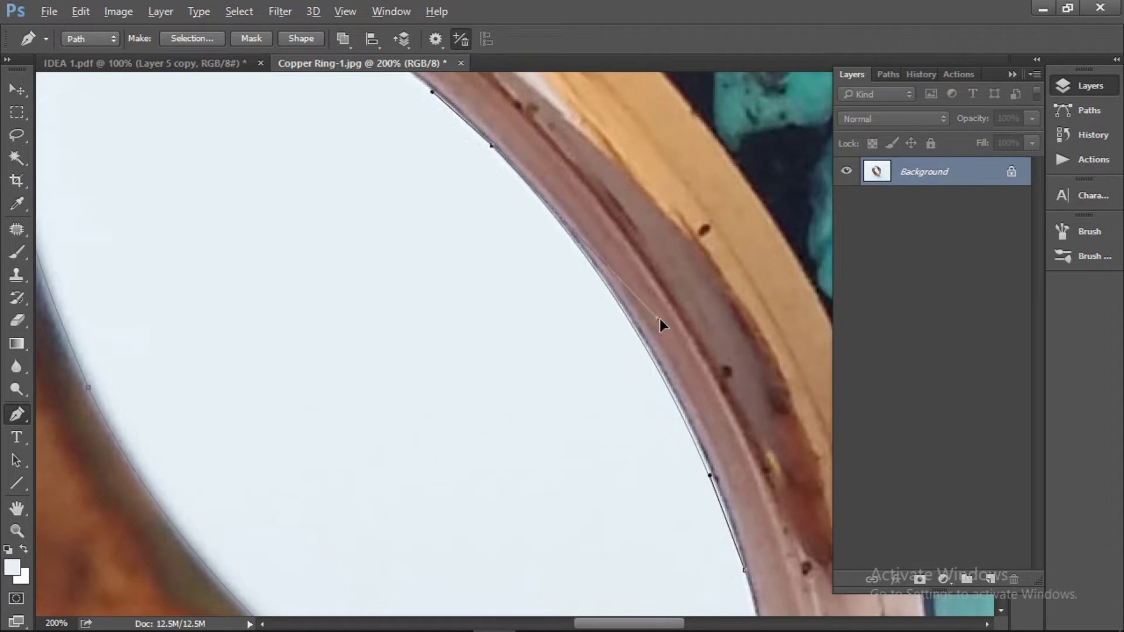
left_click_drag(466, 294, 803, 600)
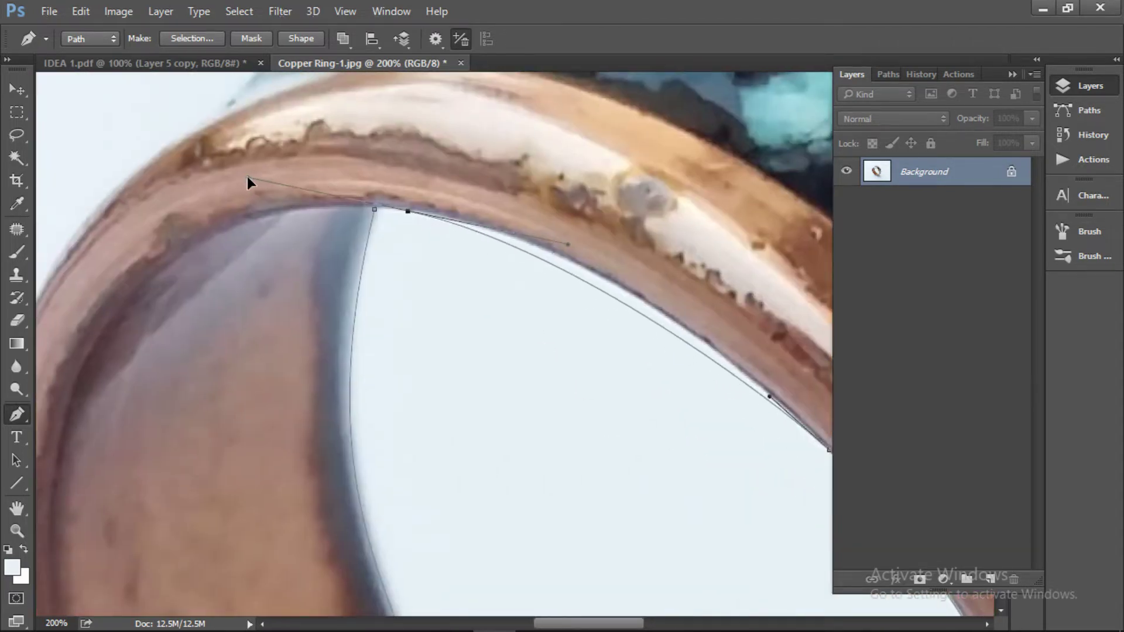
left_click_drag(407, 210, 625, 240)
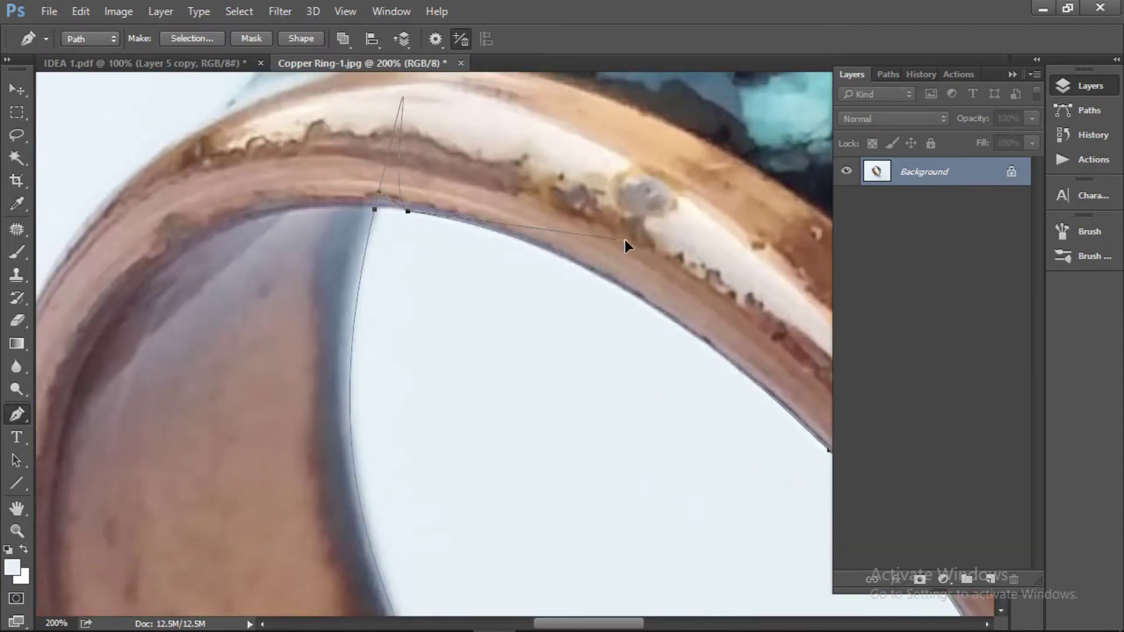
left_click_drag(374, 210, 308, 417)
left_click_drag(458, 323, 448, 444)
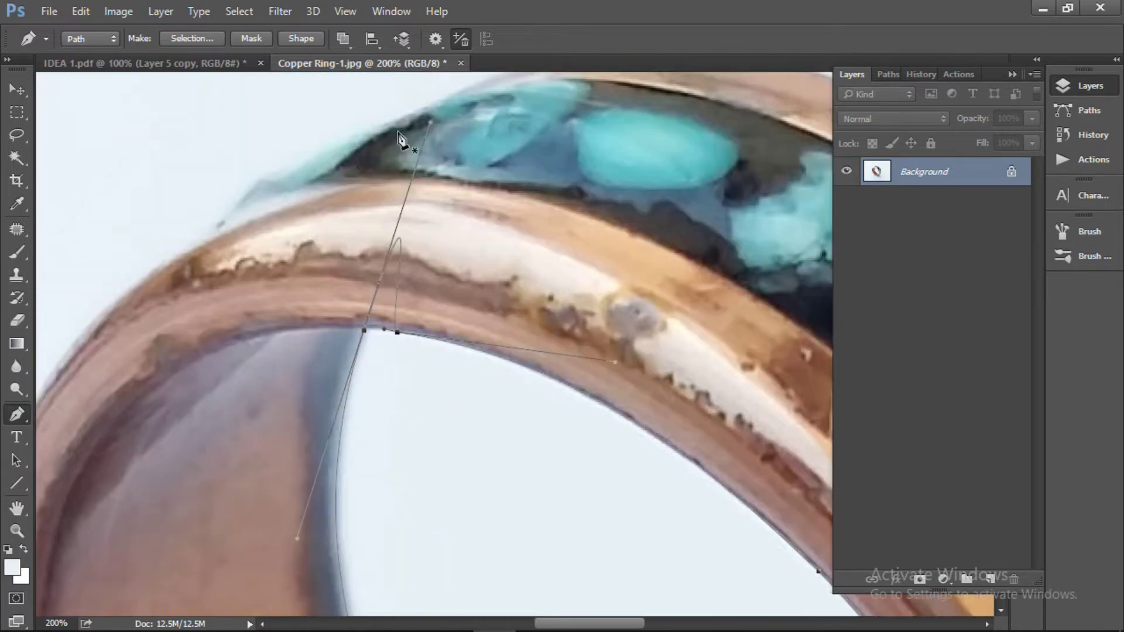
left_click_drag(410, 126, 399, 289)
- Trace the ring's outer edge across the top and down the right side
mouse_move(372, 397)
left_mouse_down()
mouse_move(537, 301)
mouse_move(527, 218)
mouse_move(599, 155)
left_mouse_up()
left_click_drag(684, 203, 442, 200)
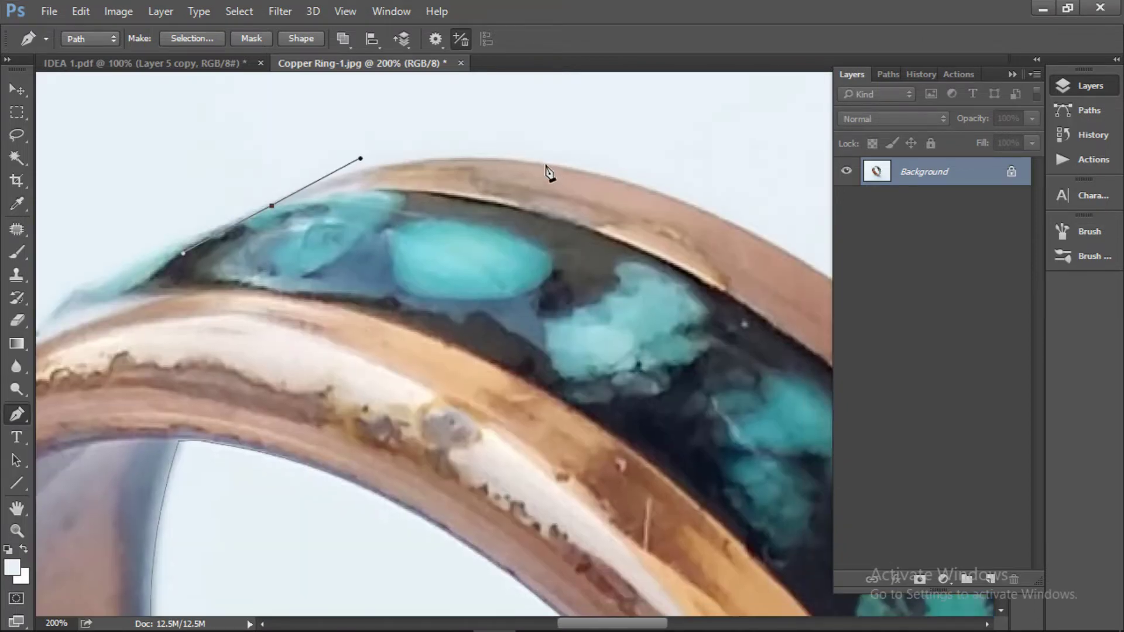
mouse_move(547, 169)
left_mouse_down()
mouse_move(635, 188)
mouse_move(623, 180)
left_mouse_up()
scroll(513, 295, "down", 3)
left_click_drag(534, 282, 691, 459)
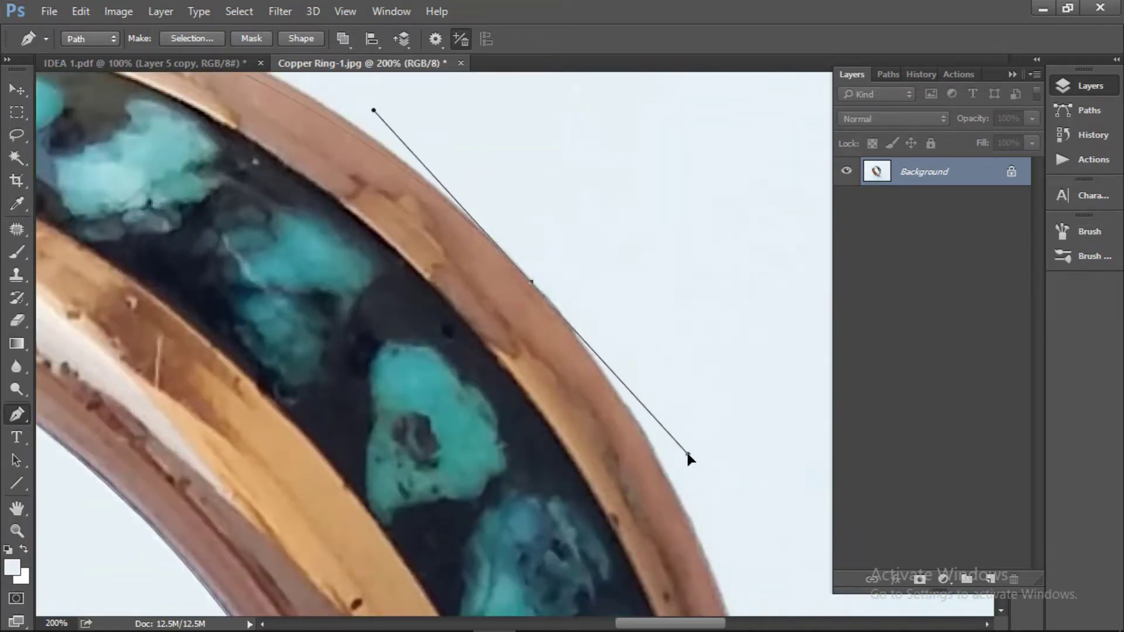
left_click_drag(410, 263, 612, 446)
left_click_drag(260, 186, 375, 199)
left_click_drag(520, 463, 490, 433)
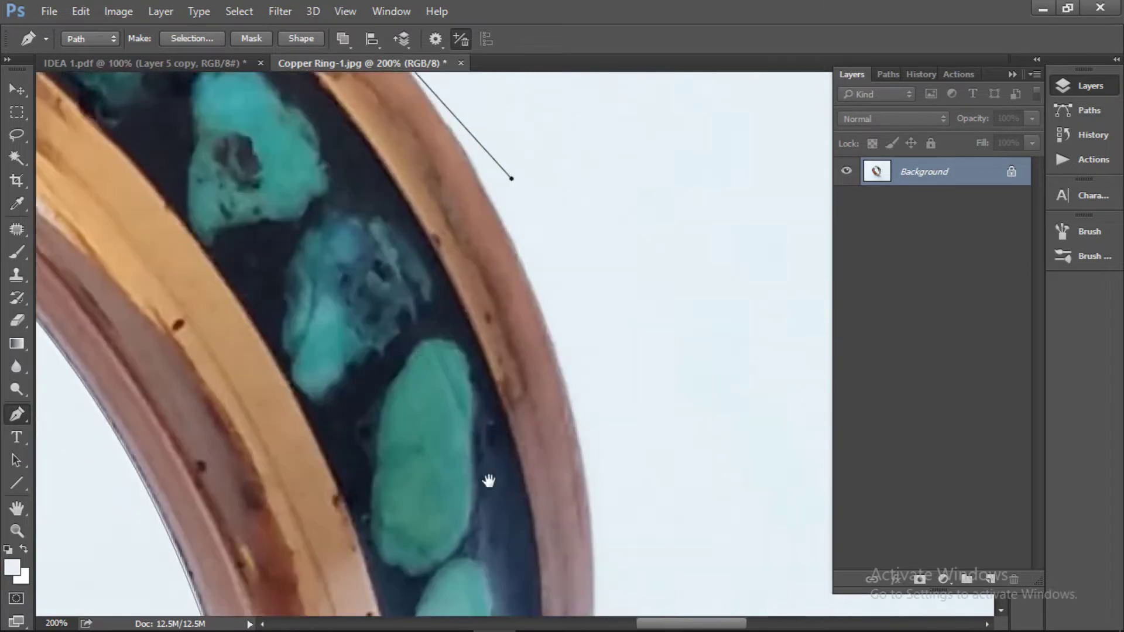
left_click_drag(582, 372, 596, 496)
mouse_move(409, 350)
left_mouse_down()
mouse_move(501, 440)
mouse_move(502, 326)
mouse_move(422, 467)
left_mouse_up()
left_click_drag(457, 240, 439, 384)
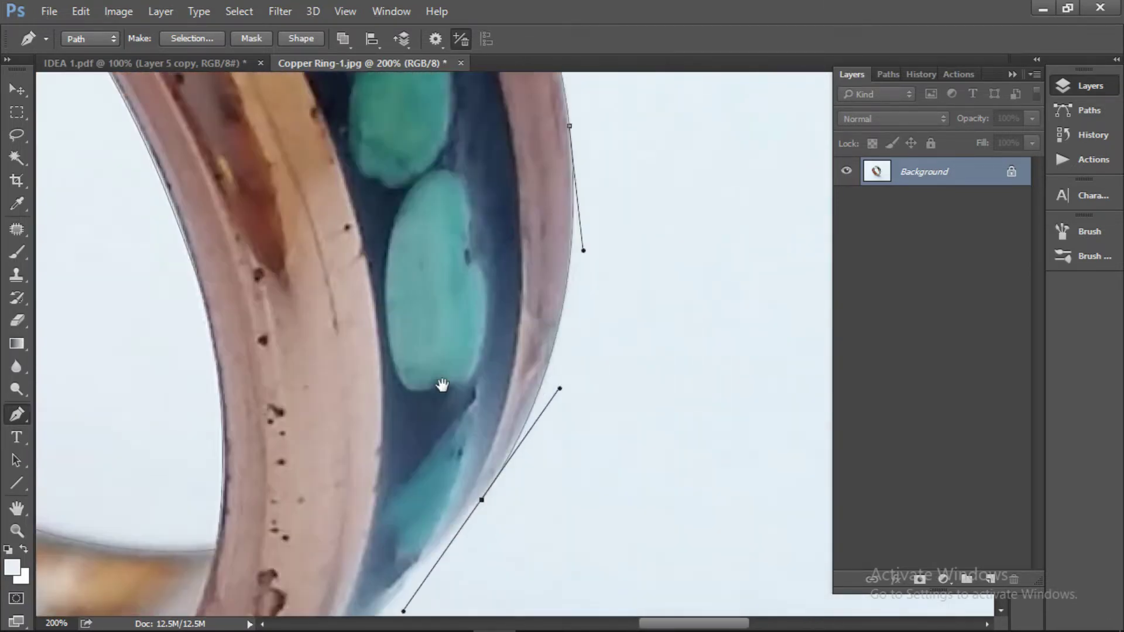
left_click_drag(455, 230, 530, 216)
- Finish the outer-edge path along the ring's bottom and left side toward the start
scroll(529, 215, "down", 5)
scroll(557, 301, "left", 2)
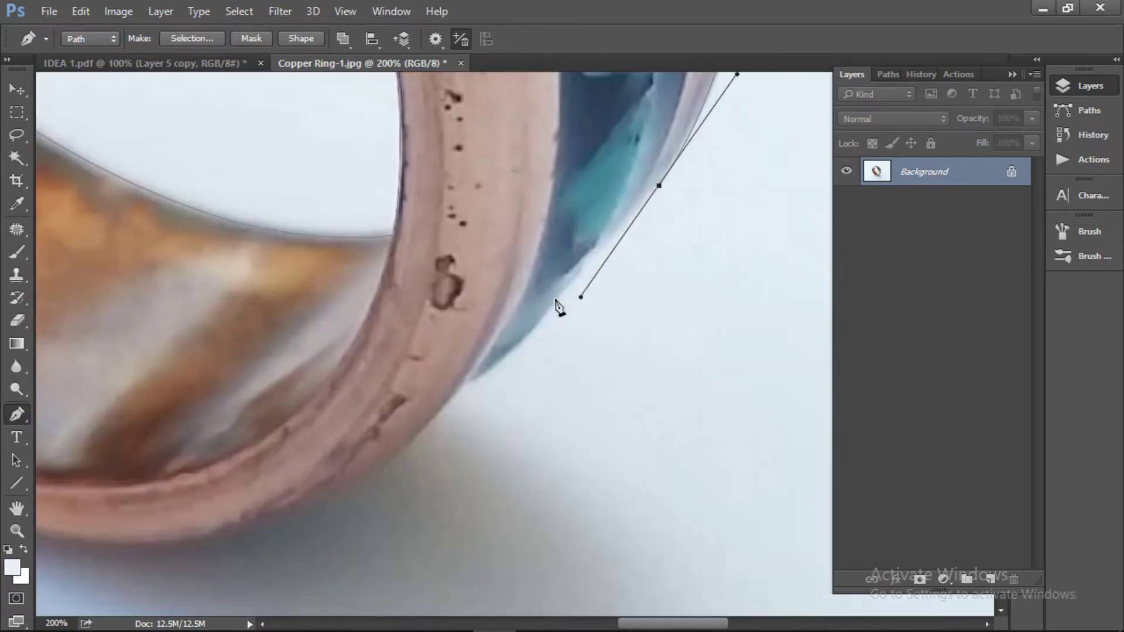
mouse_move(470, 382)
left_mouse_down()
mouse_move(458, 397)
mouse_move(306, 411)
left_mouse_up()
scroll(459, 397, "down", 3)
scroll(451, 390, "left", 3)
left_click(630, 237)
scroll(410, 325, "down", 2)
scroll(410, 325, "left", 4)
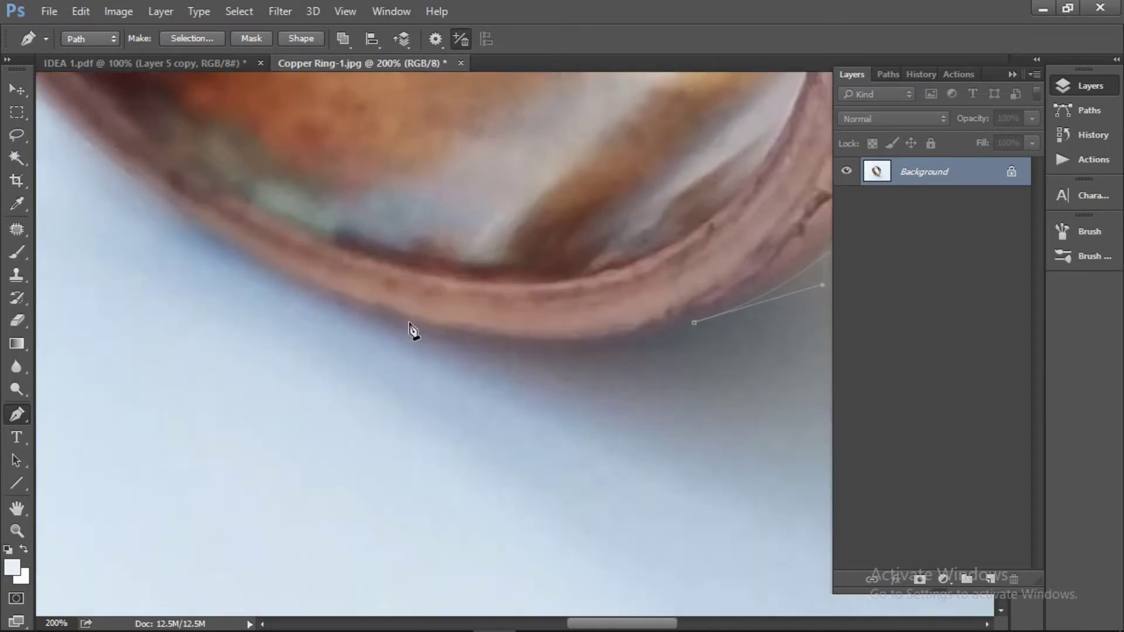
scroll(301, 304, "up", 5)
scroll(301, 304, "left", 2)
mouse_move(387, 344)
left_mouse_down()
mouse_move(233, 189)
mouse_move(258, 243)
left_mouse_up()
left_click_drag(225, 111, 261, 554)
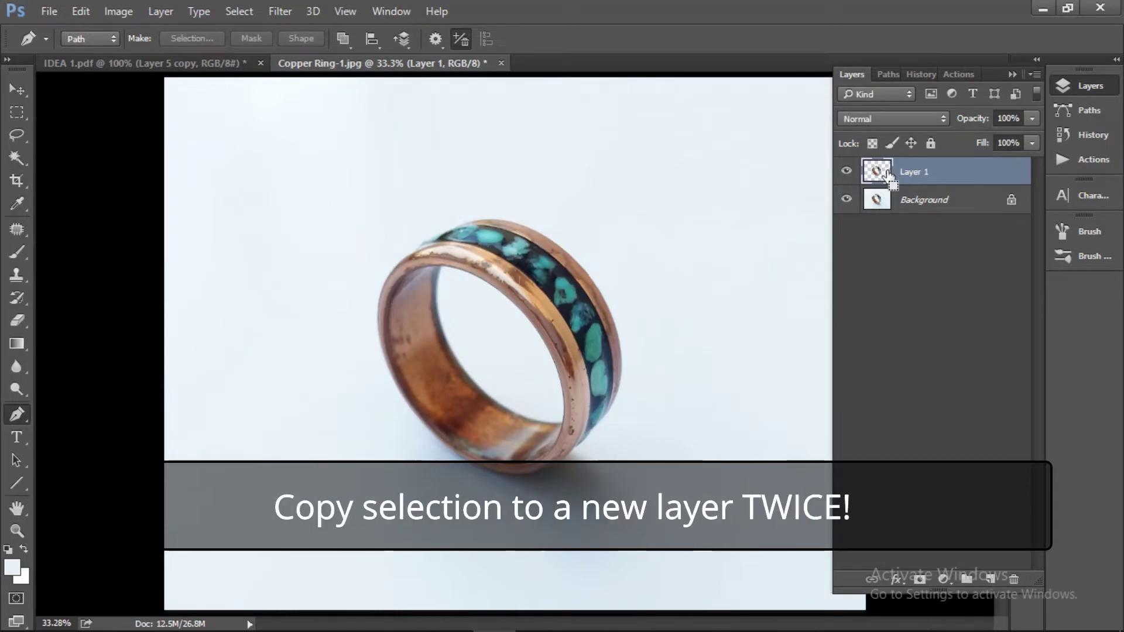
- Duplicate the cut-out ring to Layer 1 copy, then select Layer 1 with the Move tool
key("ctrl+j")
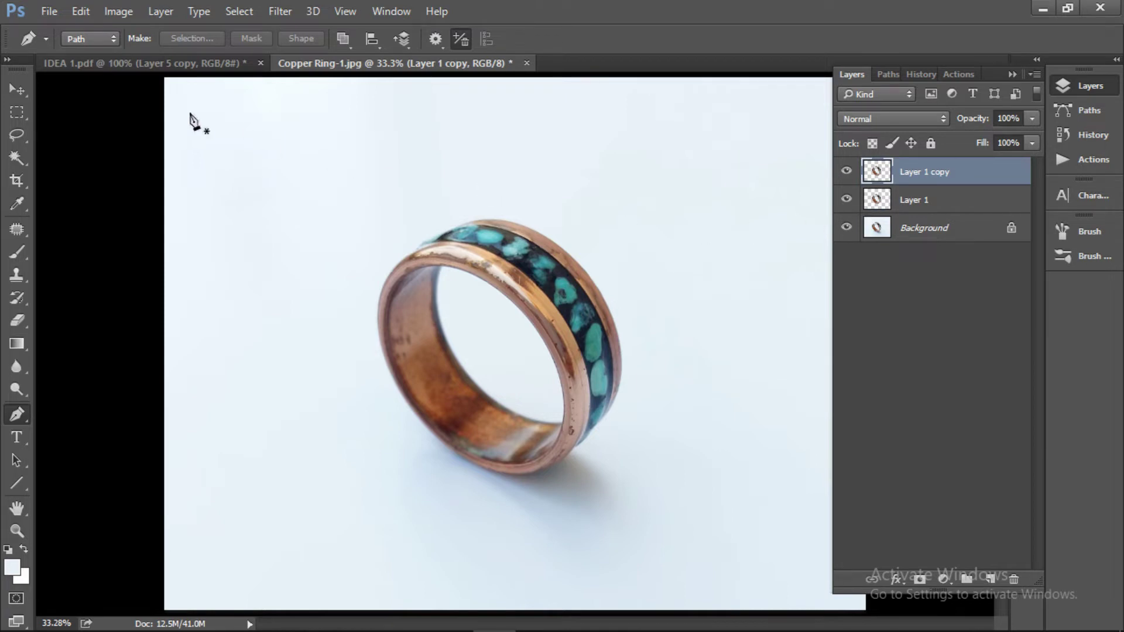
left_click(17, 87)
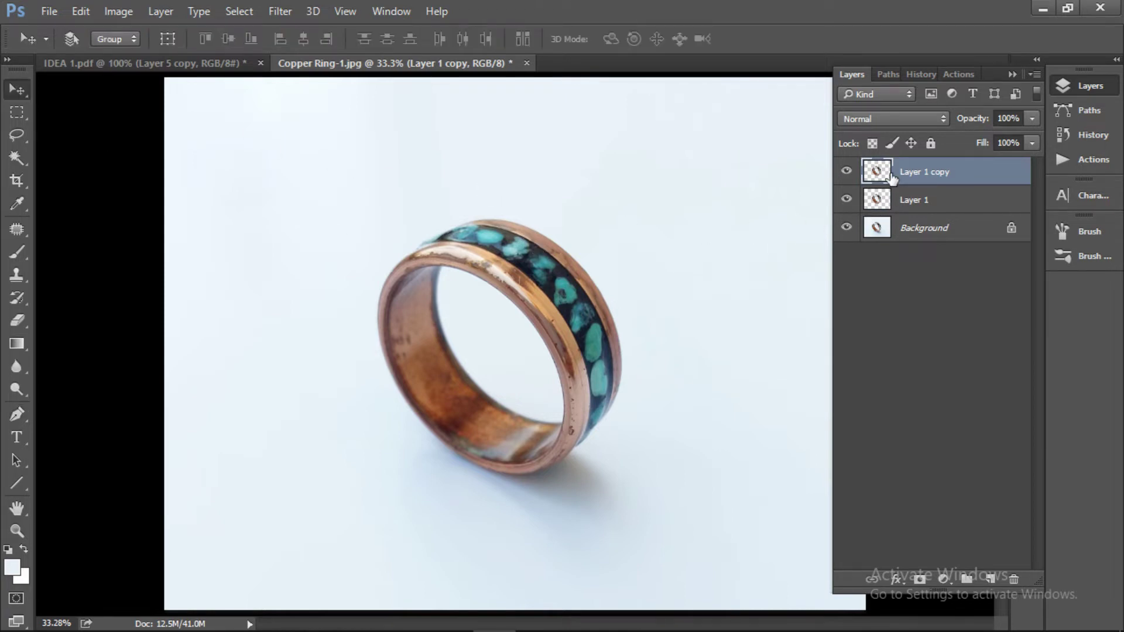
left_click(881, 201)
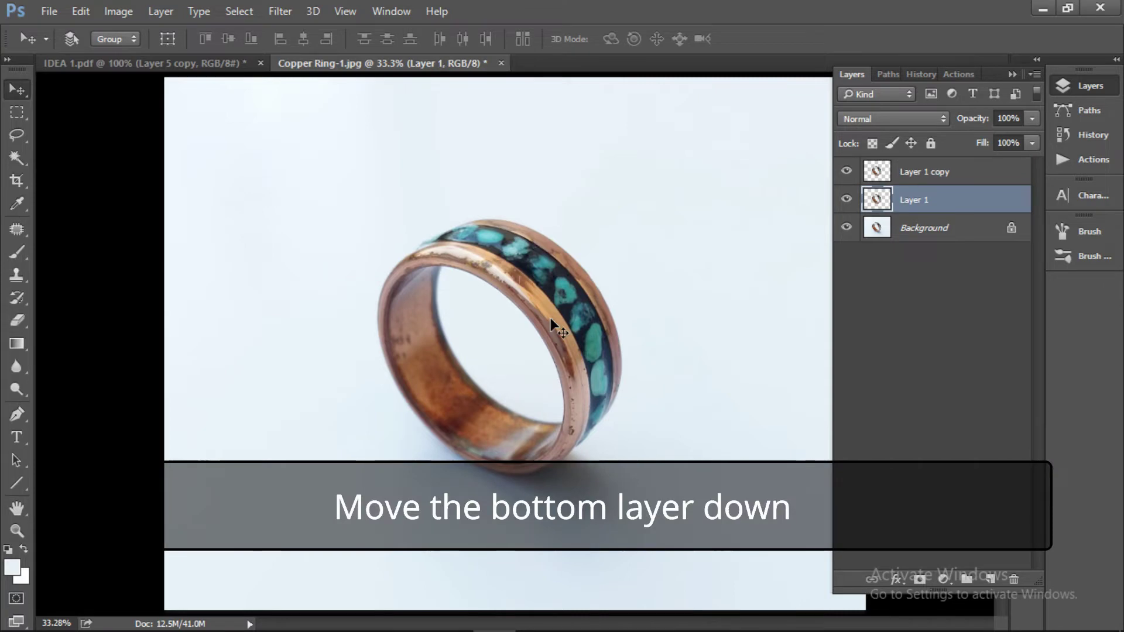
- Drag the Layer 1 ring copy straight down beneath the original ring
mouse_move(550, 320)
left_mouse_down()
mouse_move(509, 348)
mouse_move(520, 467)
left_mouse_up()
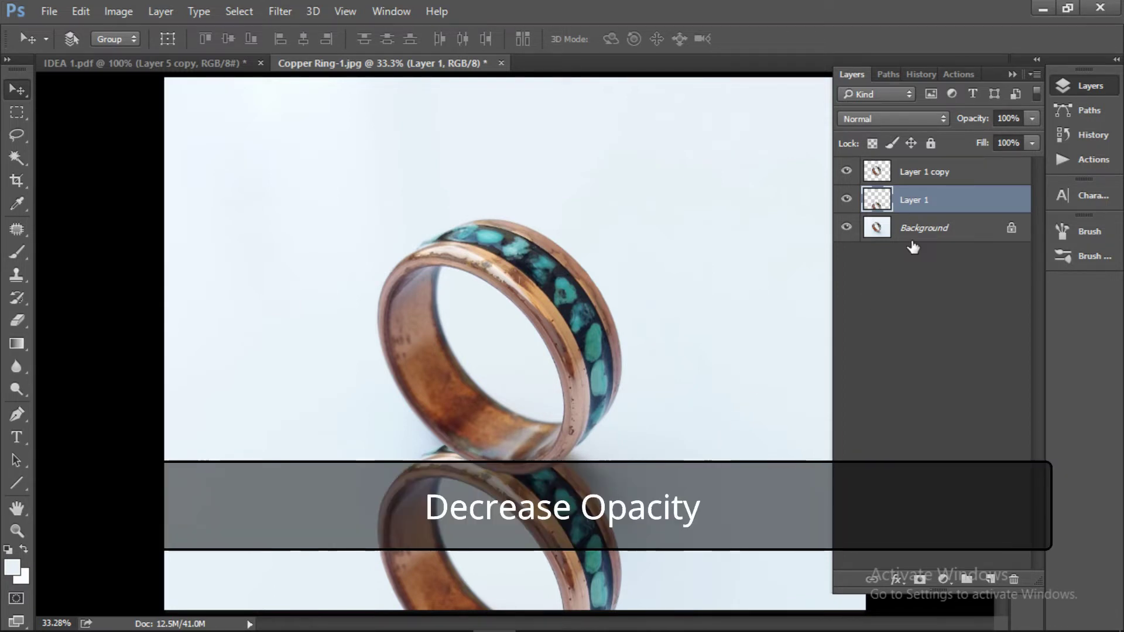
- Lower Layer 1's opacity to 32% so the reflection fades
left_click(1031, 117)
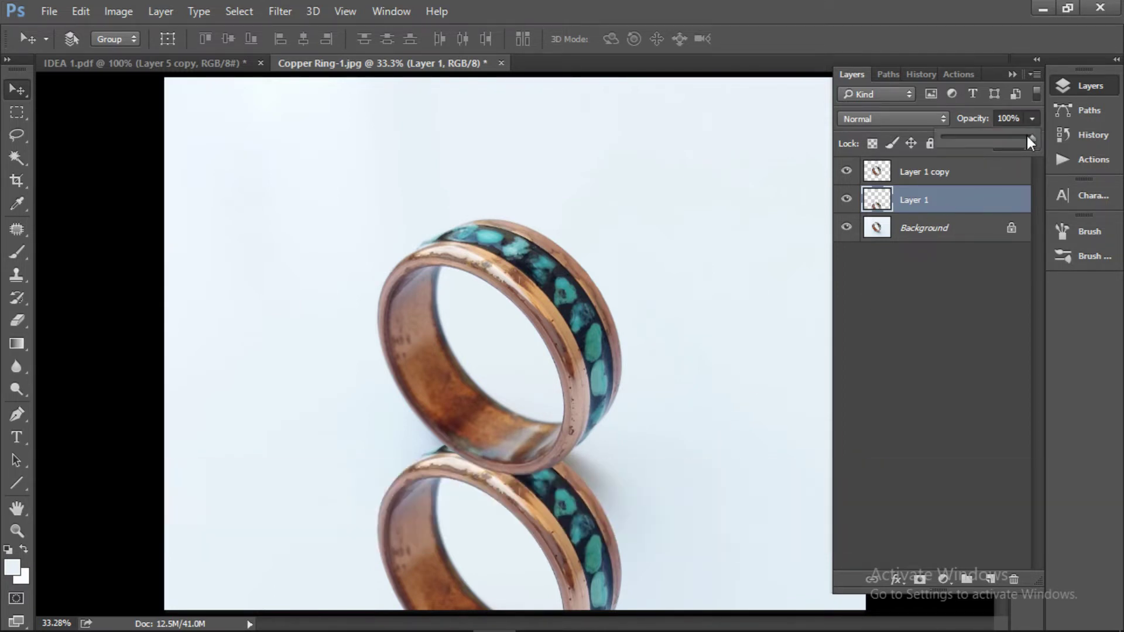
left_click_drag(1032, 140, 985, 154)
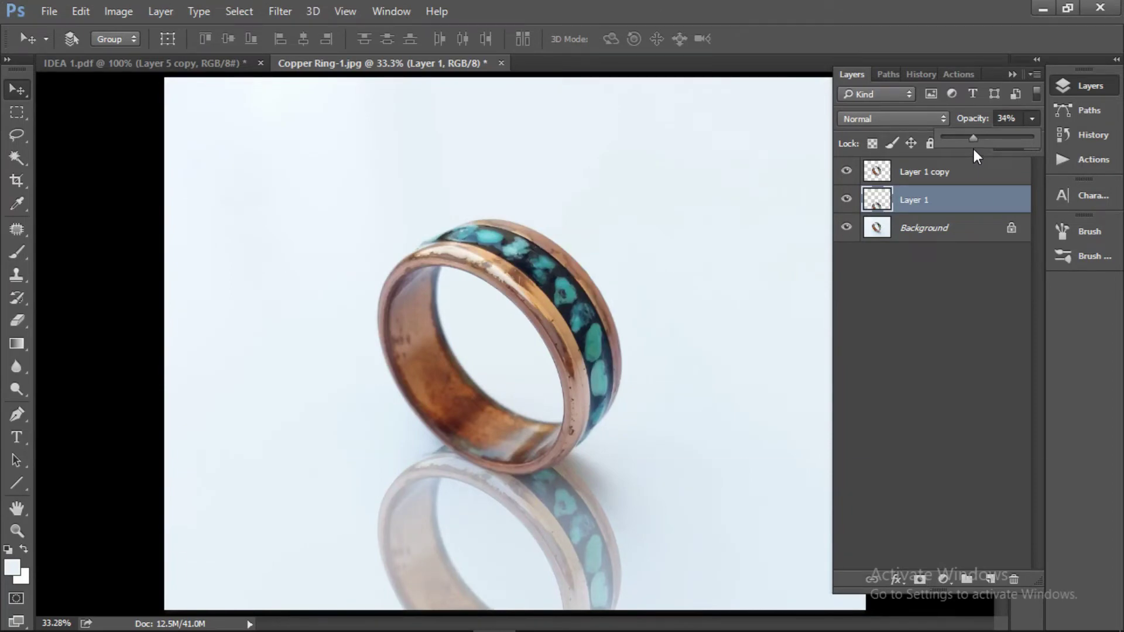
left_click_drag(974, 146, 971, 146)
- Draw a bottom-up Quick Mask gradient, invert the selection, and add it as Layer 1's mask
left_click(15, 596)
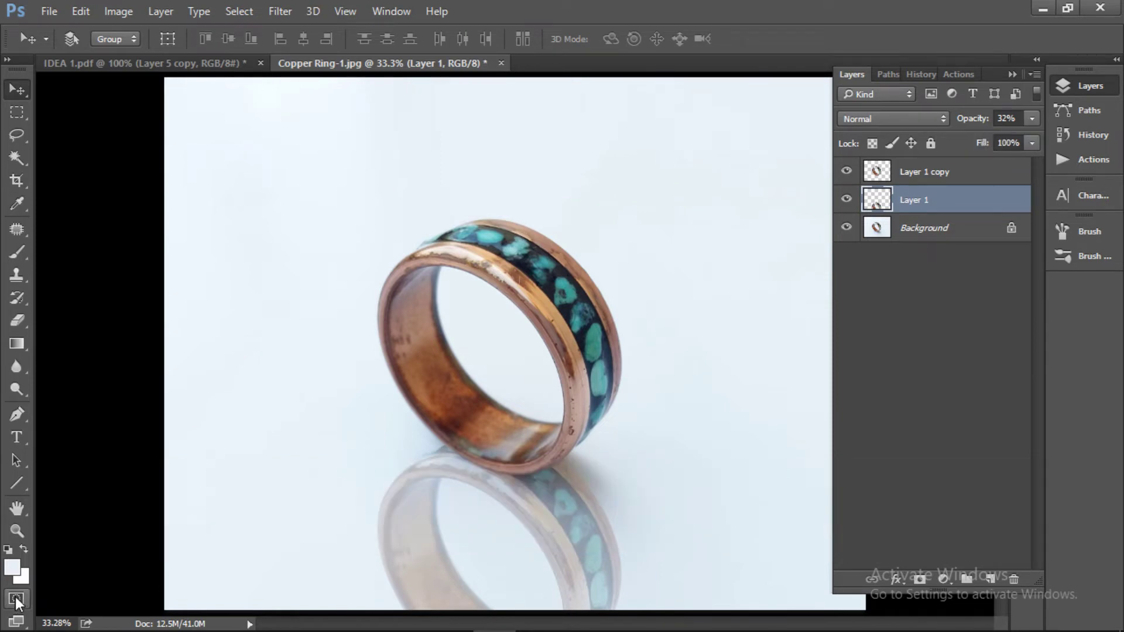
left_click(16, 345)
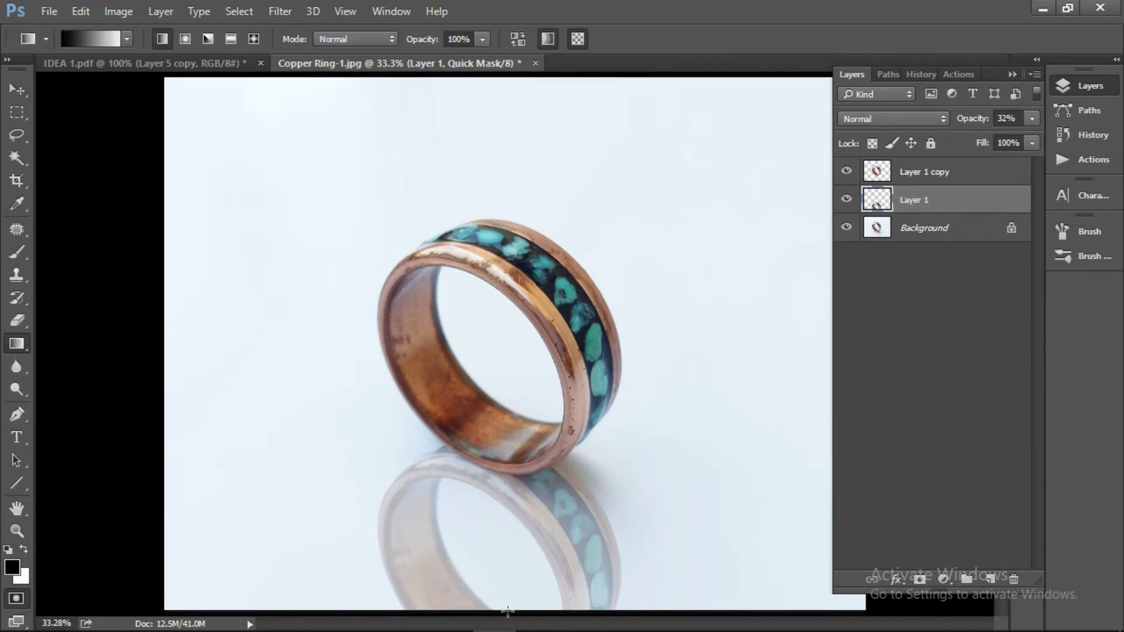
left_click_drag(507, 610, 491, 404)
left_click(18, 598)
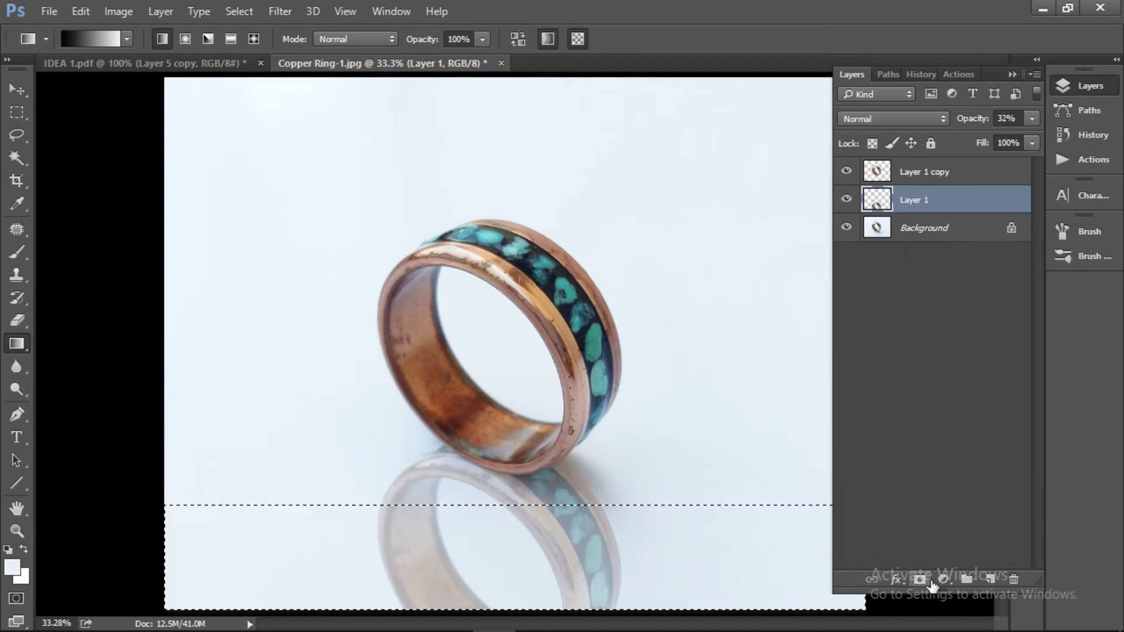
key("ctrl+shift+i")
left_click(920, 582)
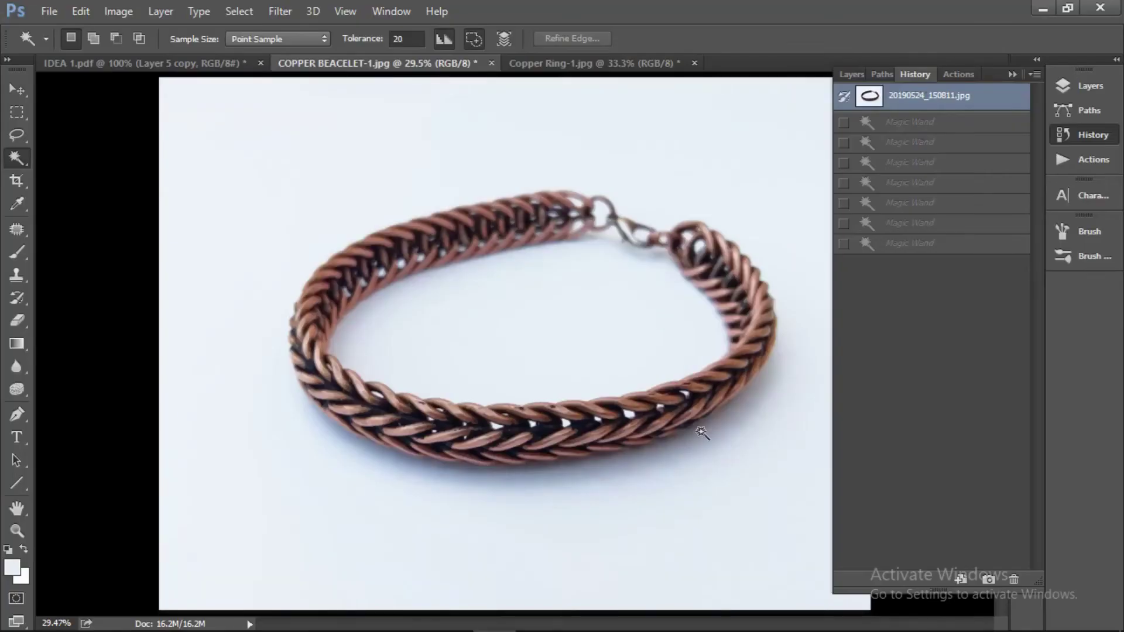
- Select the bracelet photo's pale background with Select > Color Range
left_click(233, 10)
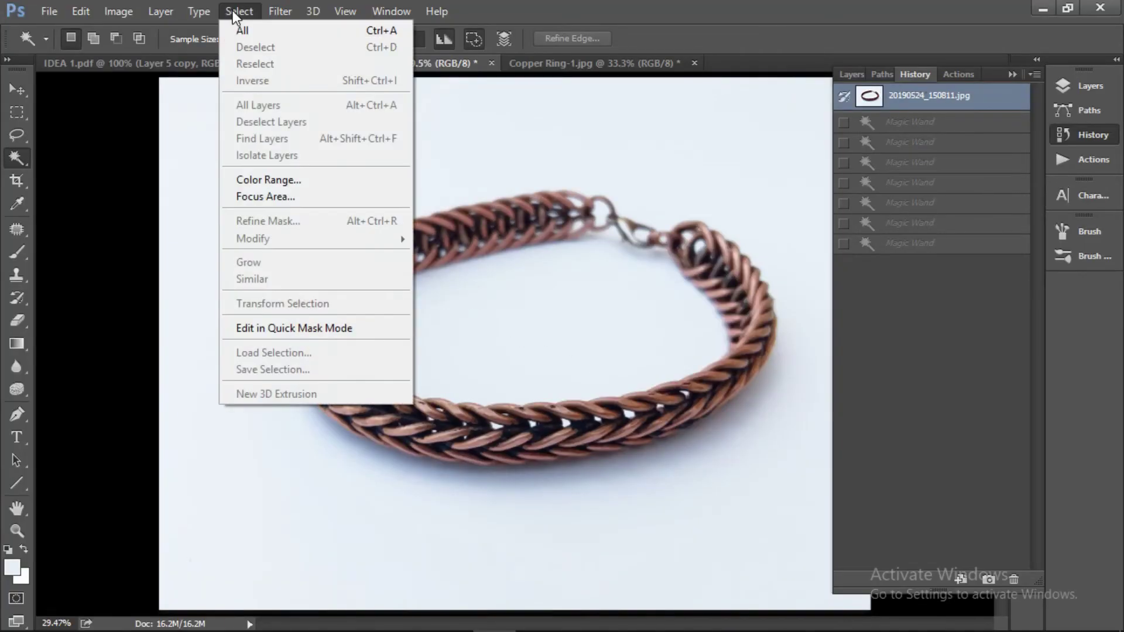
left_click(281, 178)
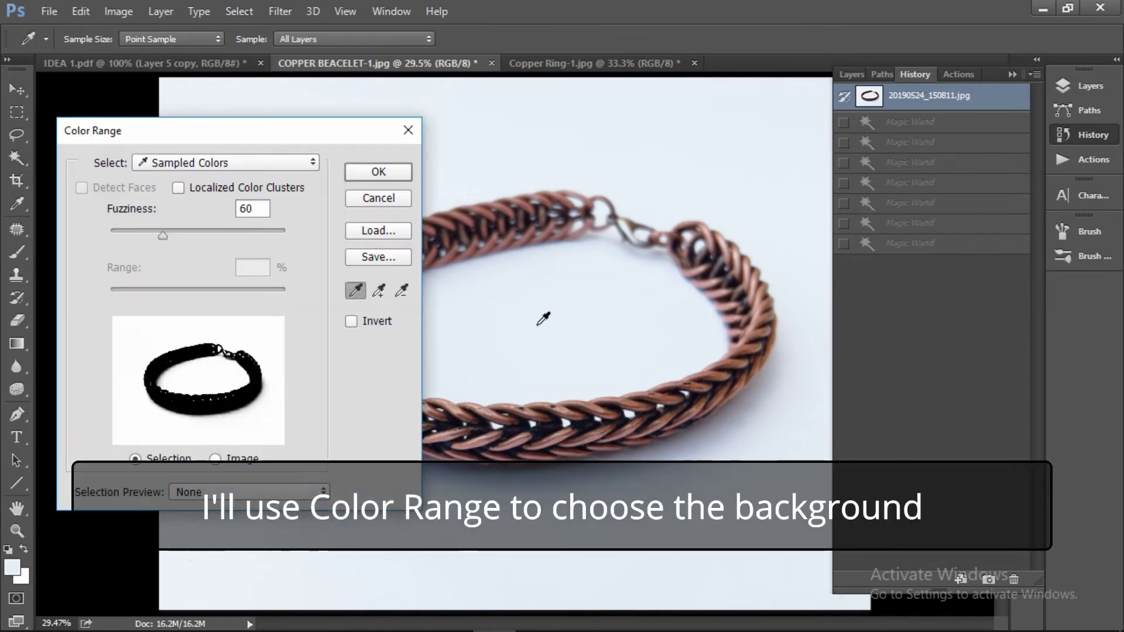
left_click(378, 171)
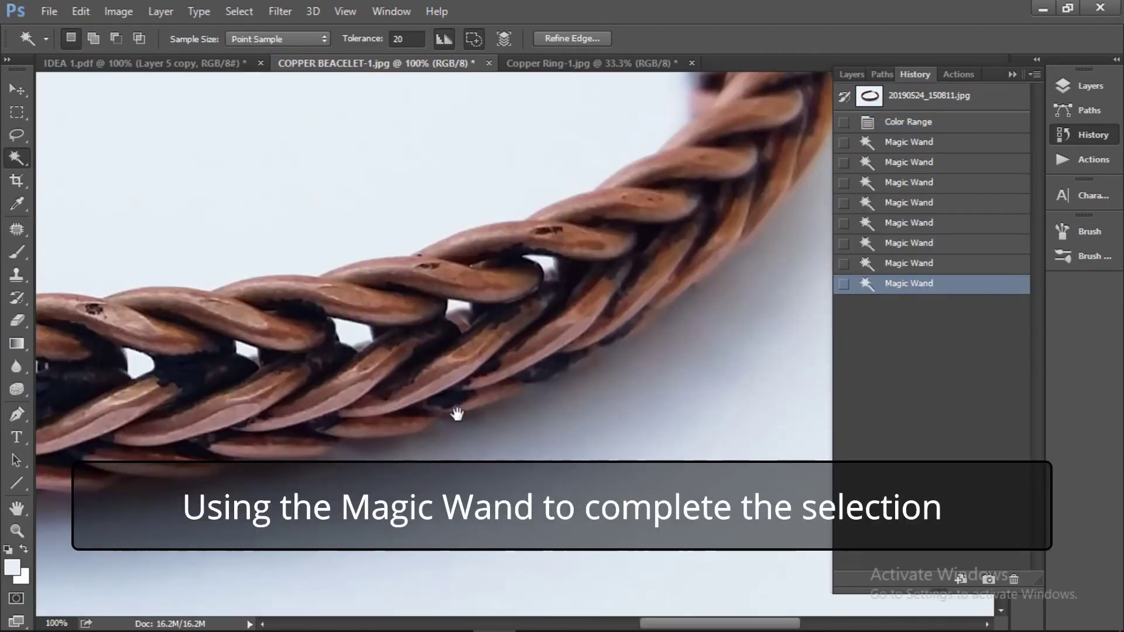
- Add missed background areas, undo an accidental desaturate, and invert the selection to the bracelet
left_click(743, 286)
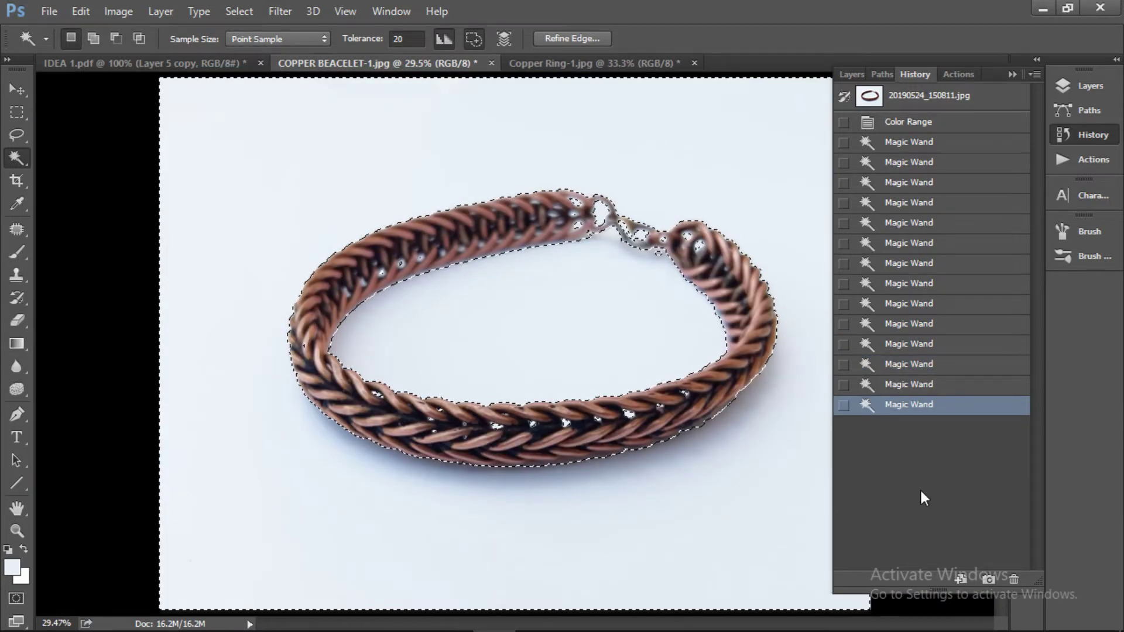
key("ctrl+shift+u")
key("ctrl+z")
key("ctrl+shift+i")
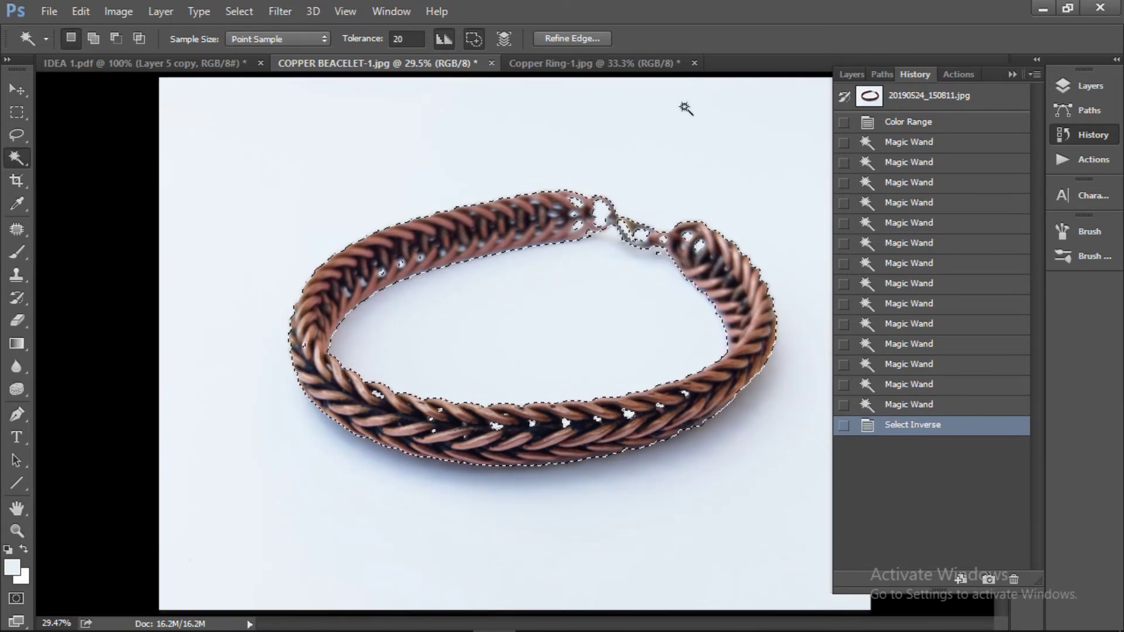
- Show the Layers panel and copy the selected bracelet pixels with Edit > Copy
left_click(851, 74)
left_click(76, 12)
left_click(128, 125)
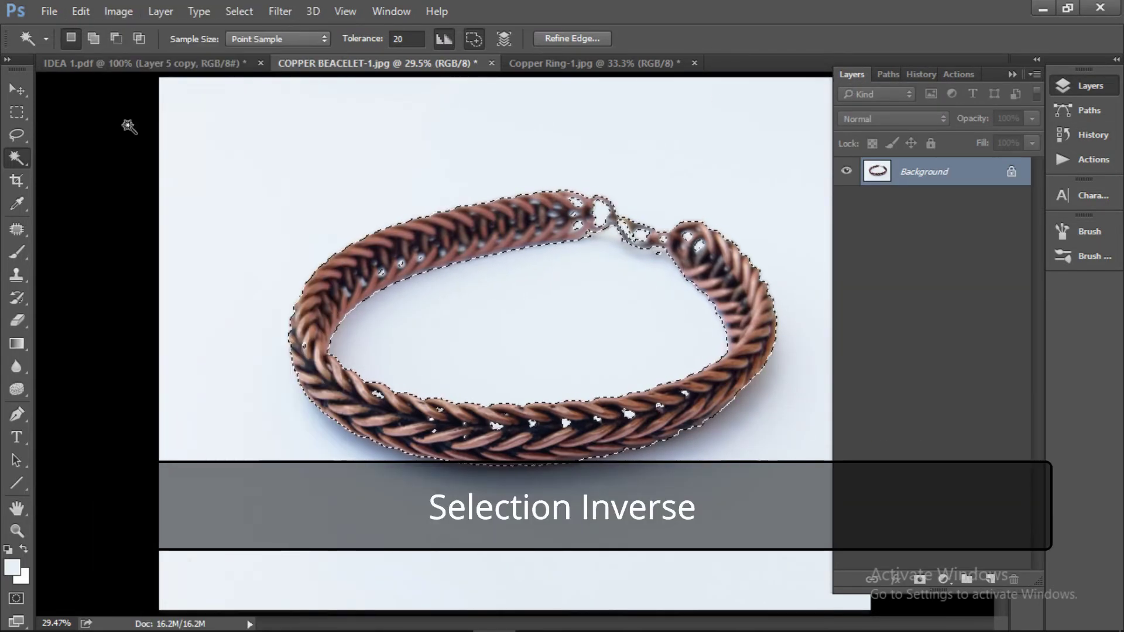
left_click(81, 12)
- Paste the bracelet onto its own layer, check the cut-out, duplicate it, and select Layer 1
left_click(127, 159)
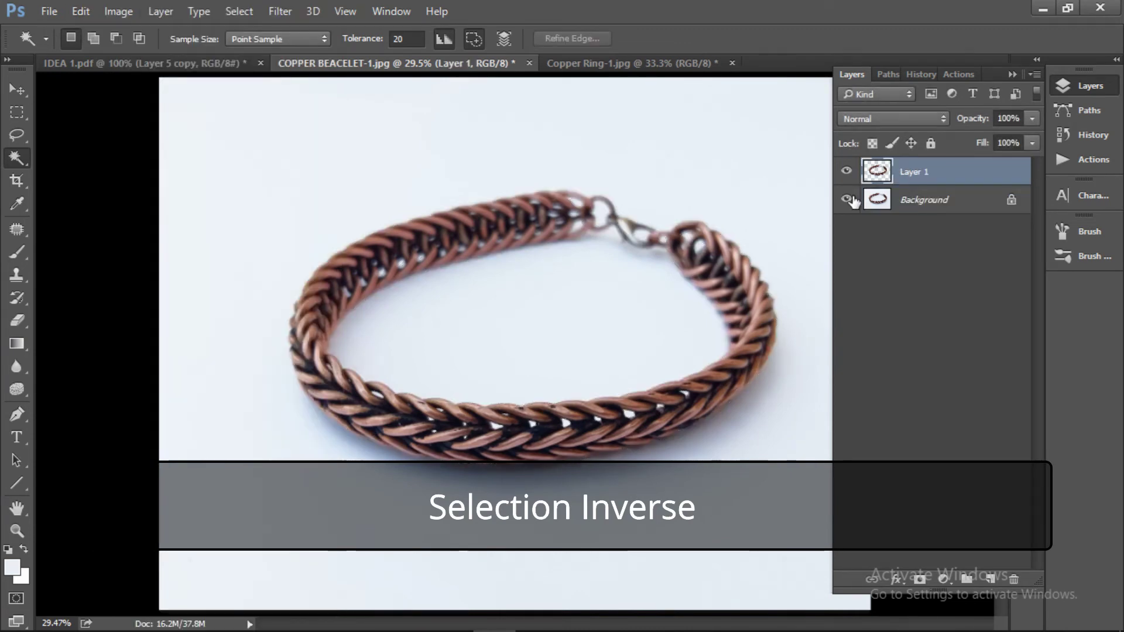
left_click(847, 200)
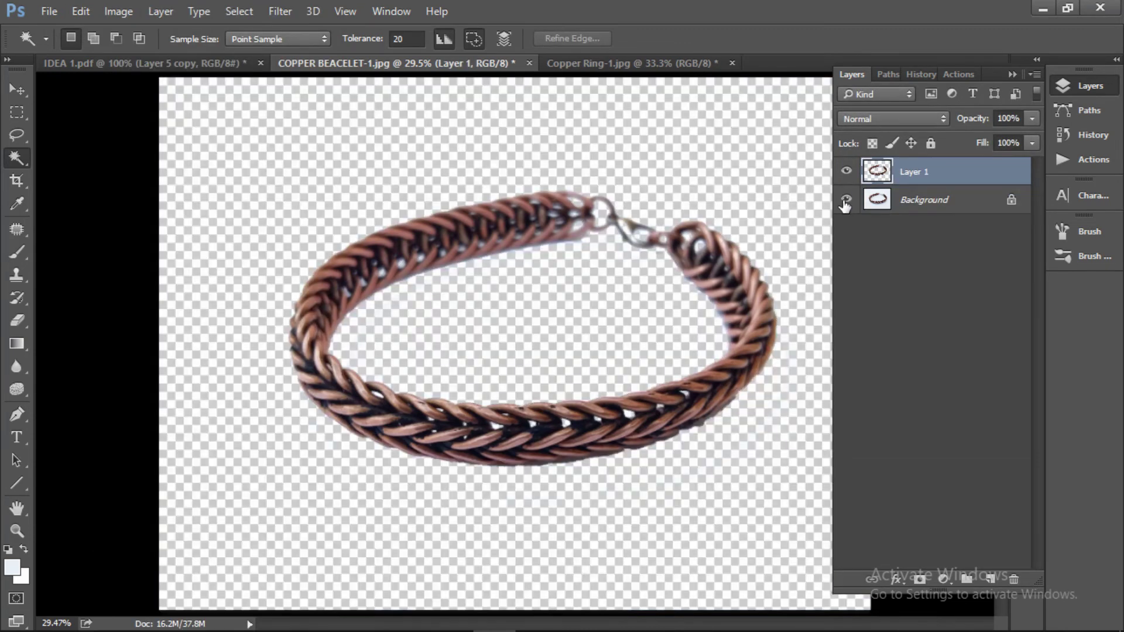
left_click(847, 200)
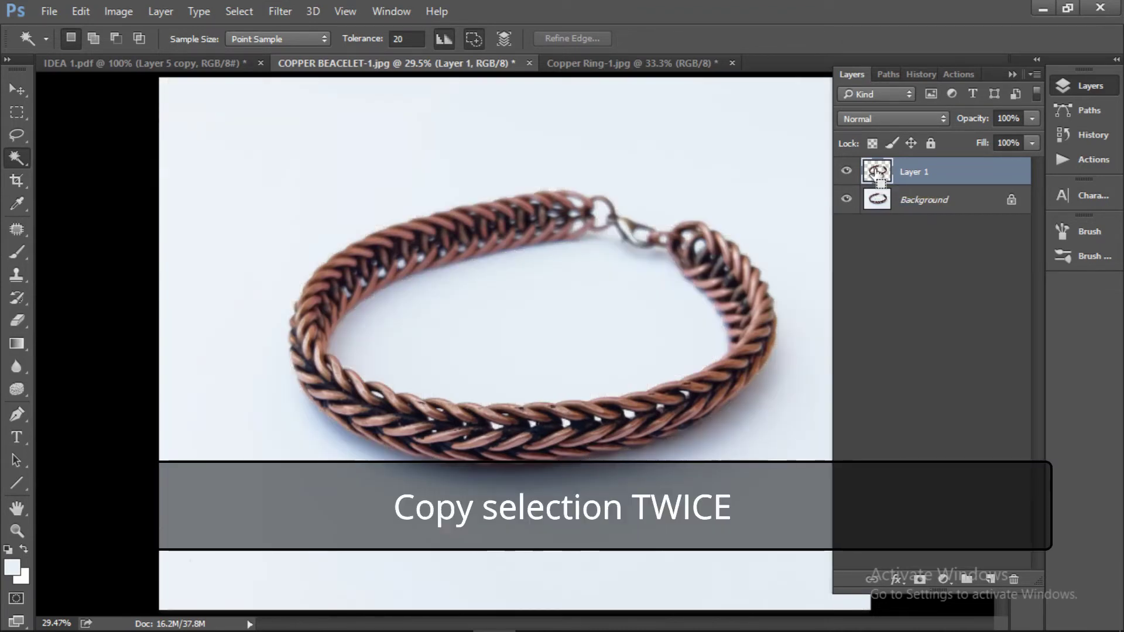
key("ctrl+j")
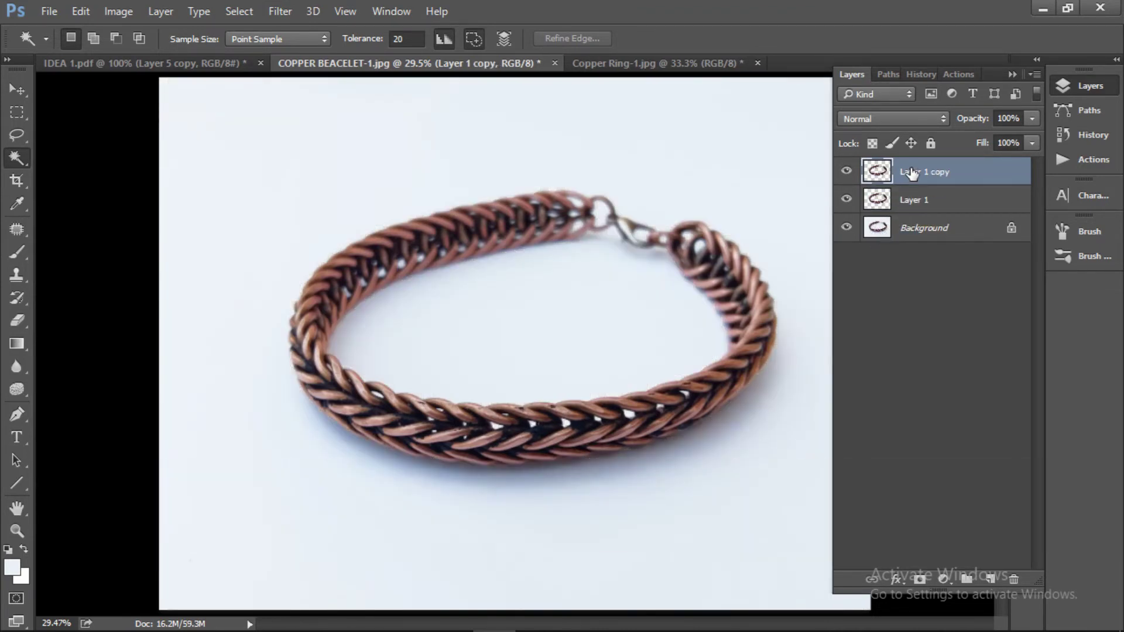
left_click(884, 203)
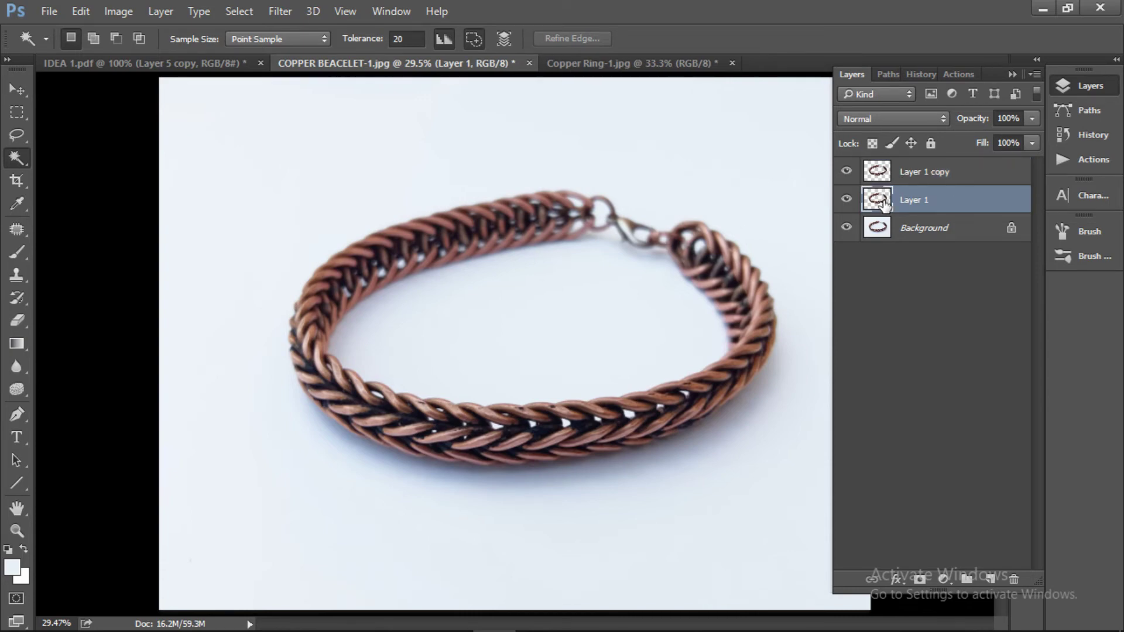
- Move the Layer 1 bracelet copy 3.60 cm straight down beneath the original
key("v")
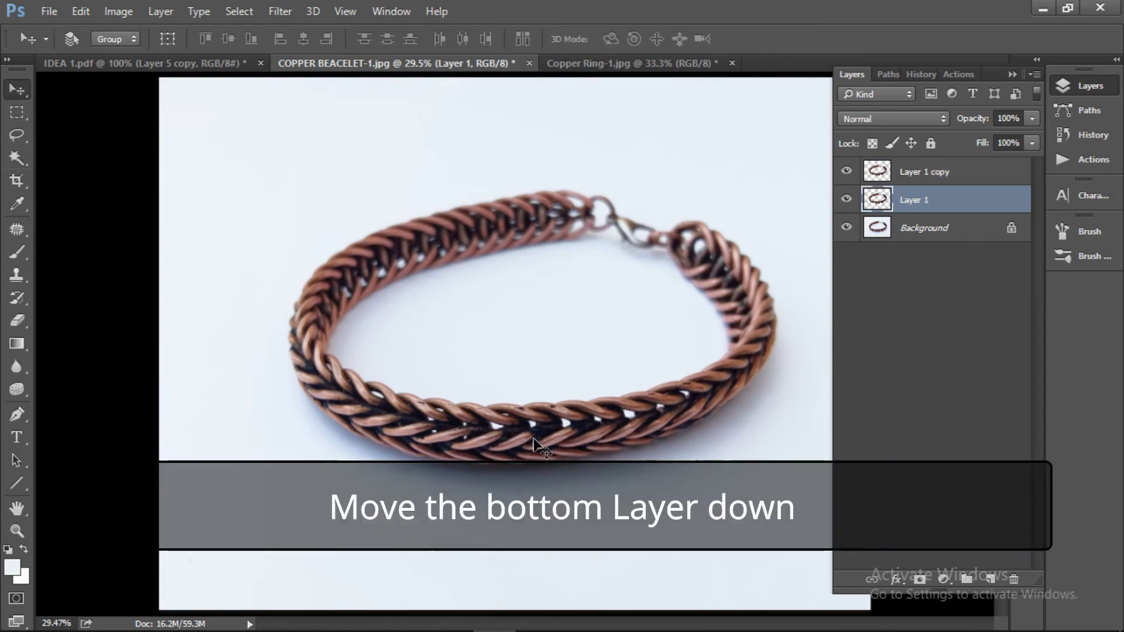
left_click_drag(533, 438, 549, 511)
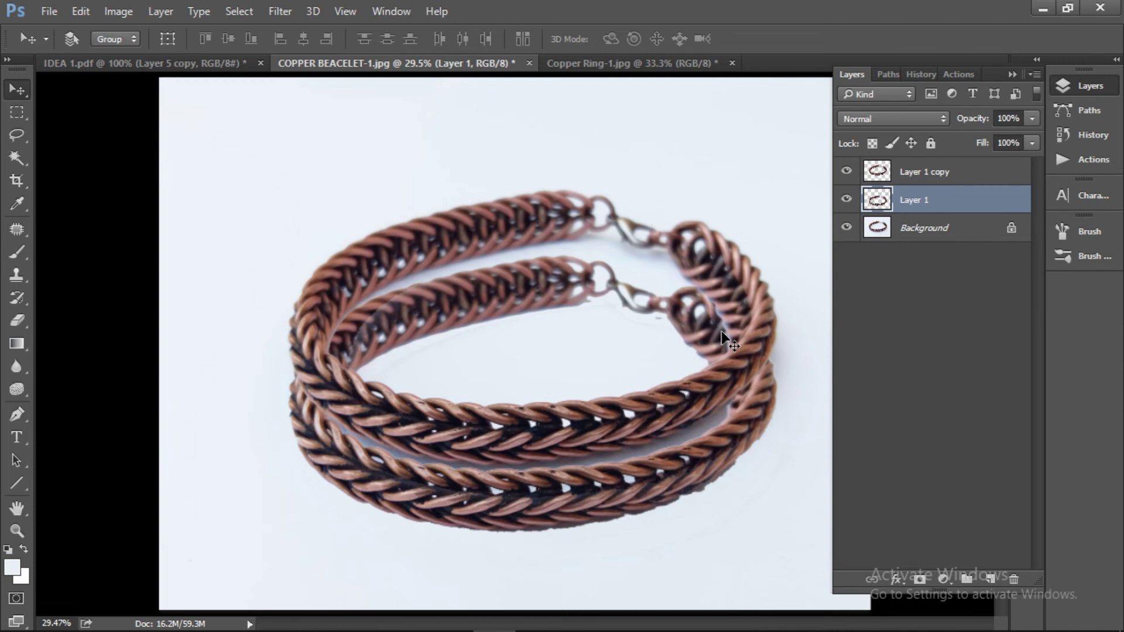
key("g")
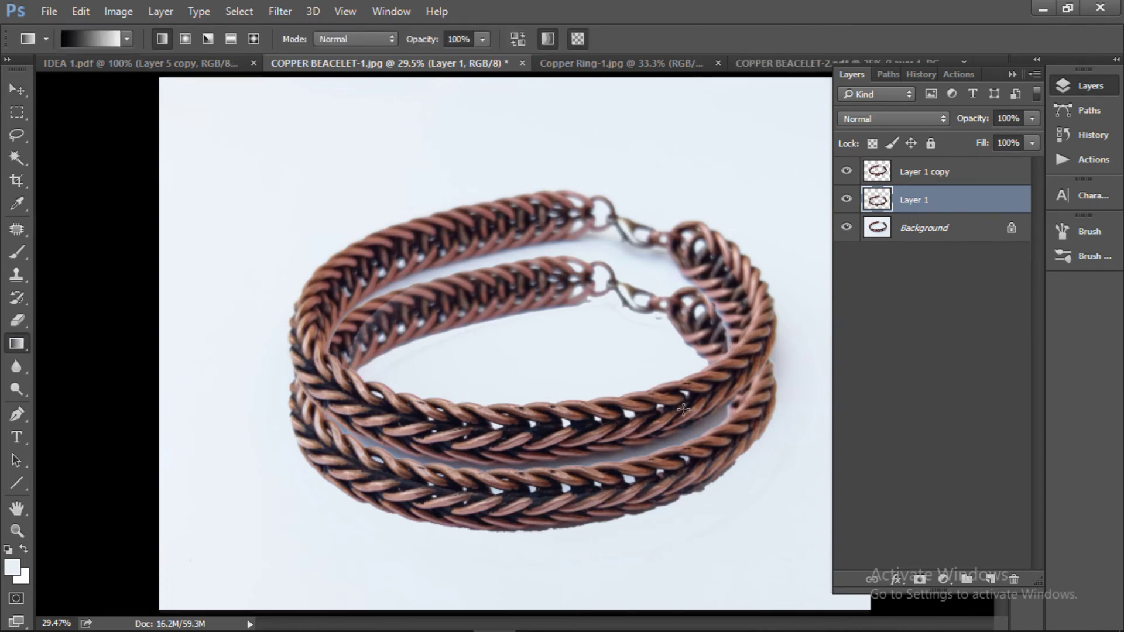
- Warp the lower Layer 1 bracelet so its top edge arches upward, and commit it
key("ctrl+t")
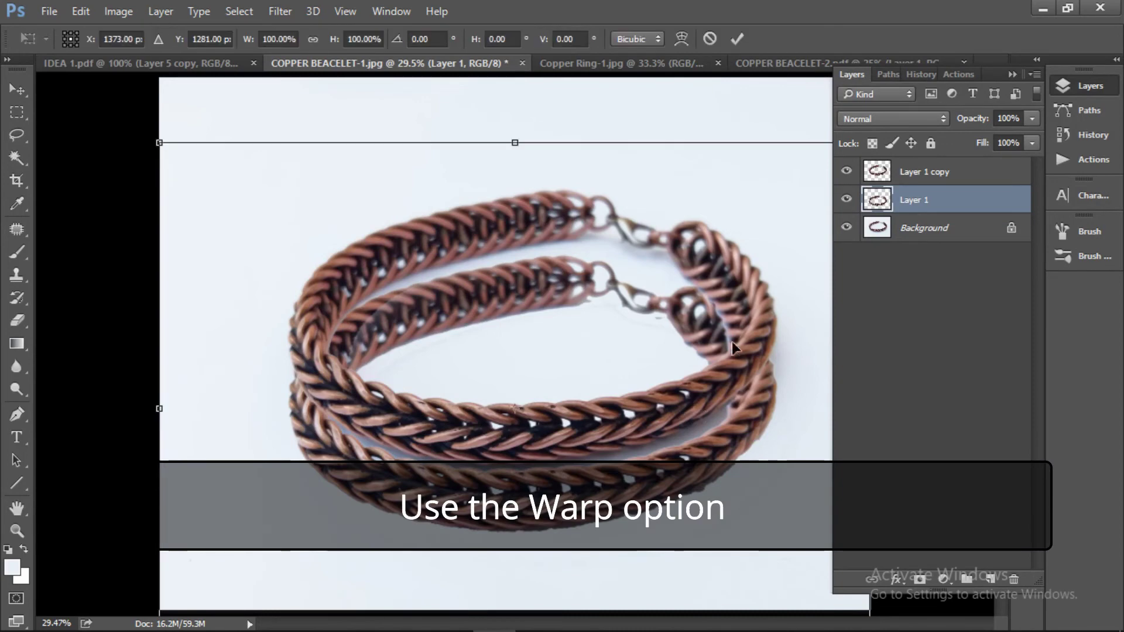
right_click(602, 178)
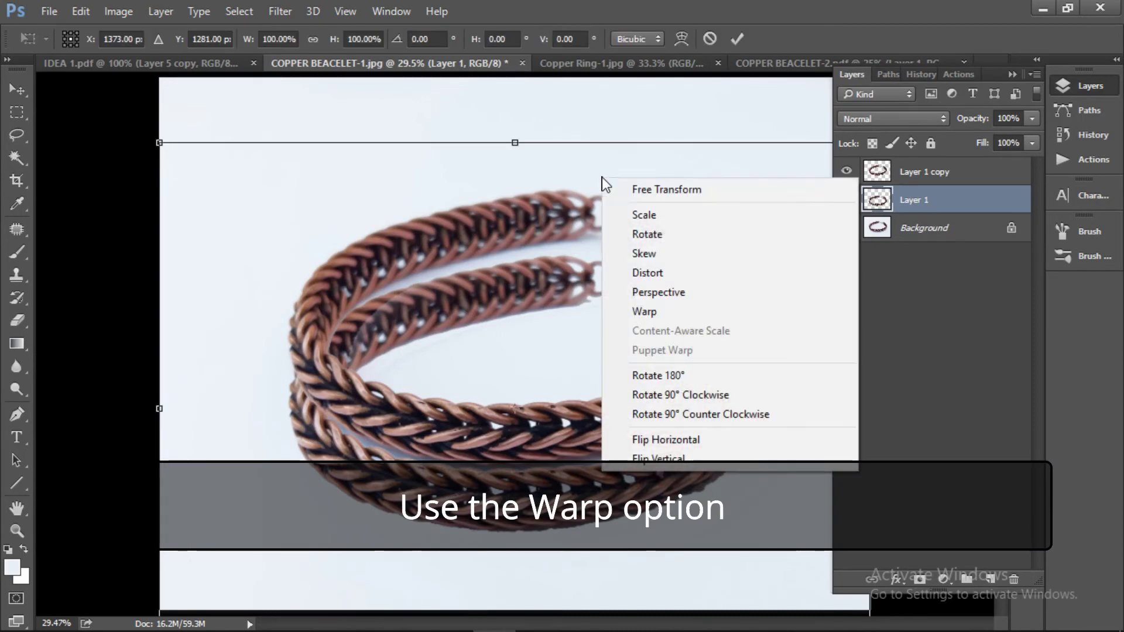
left_click(651, 312)
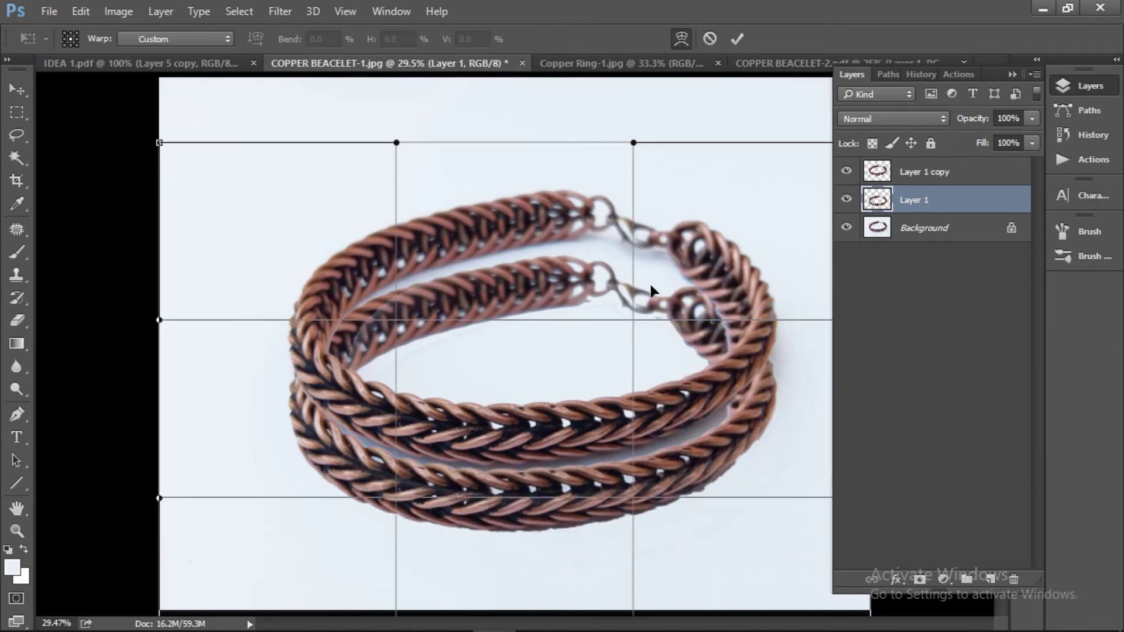
left_click_drag(634, 143, 634, 113)
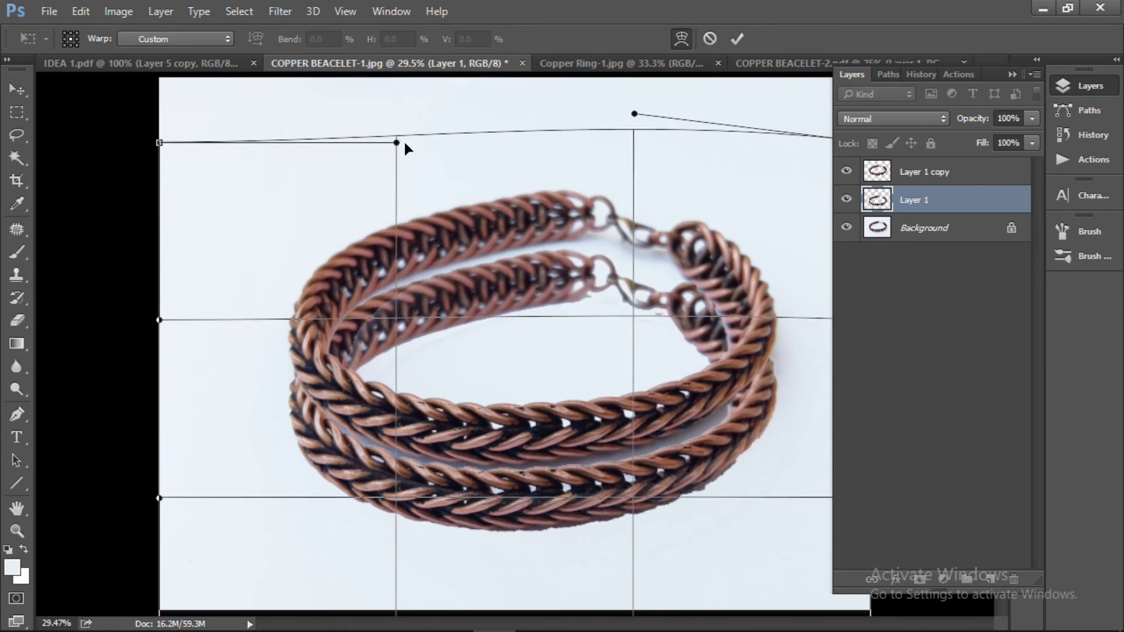
left_click_drag(397, 143, 399, 112)
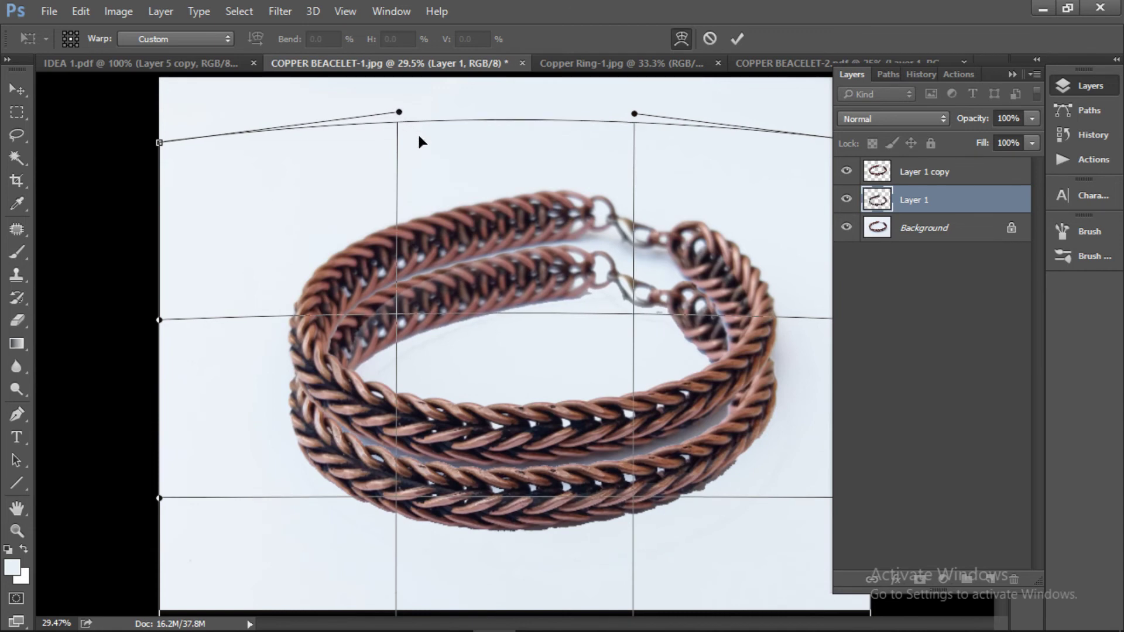
key("g")
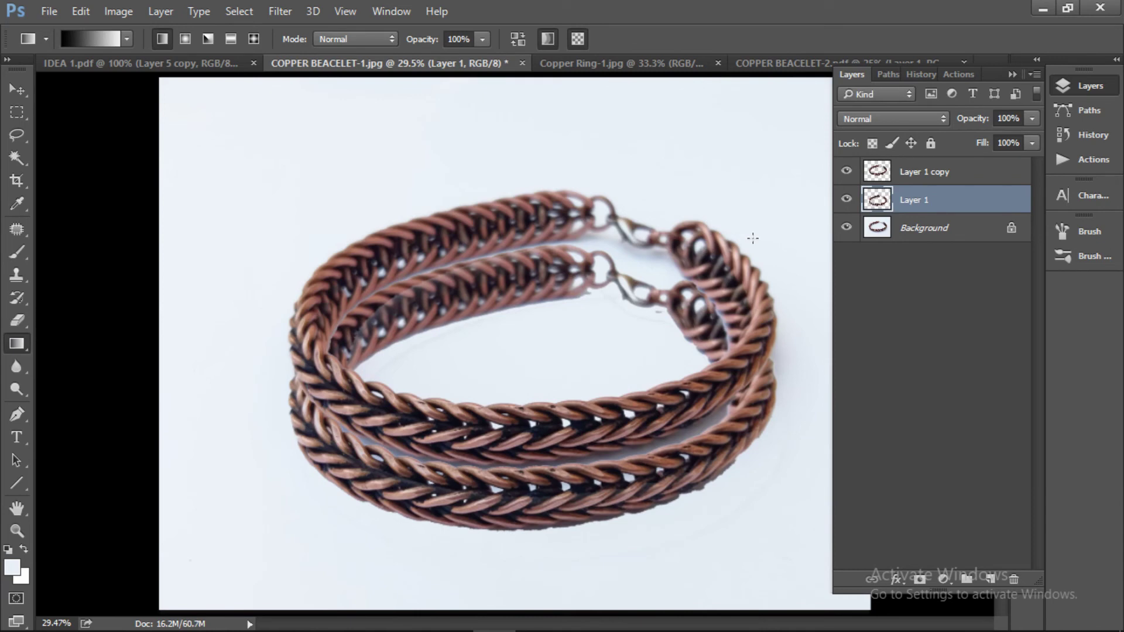
- Fade the Layer 1 reflection to 29% opacity
left_click(1031, 119)
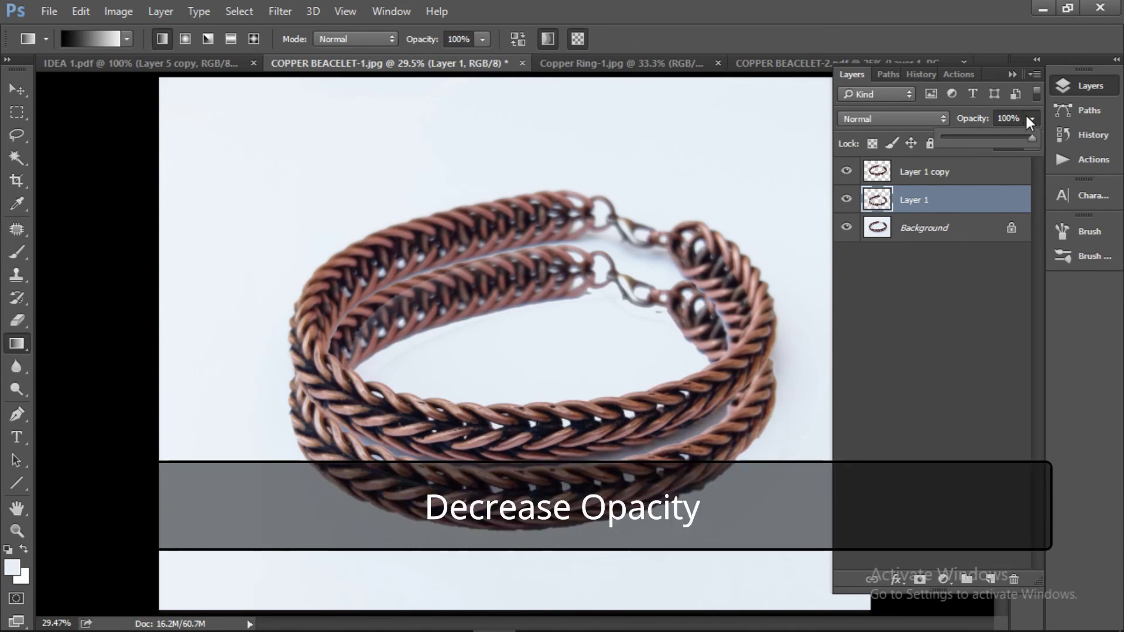
mouse_move(1032, 140)
left_mouse_down()
mouse_move(965, 146)
mouse_move(983, 146)
left_mouse_up()
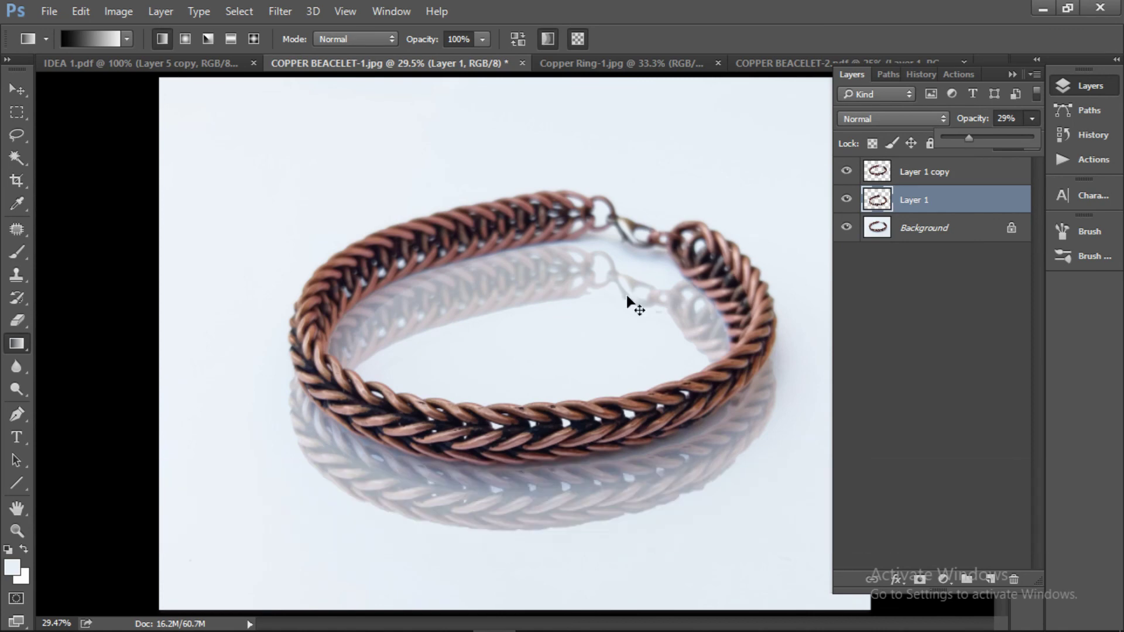
- Apply a 6.3-pixel Gaussian Blur to the reflection, reset colours to black and white, and enter Quick Mask
key("ctrl+alt+f")
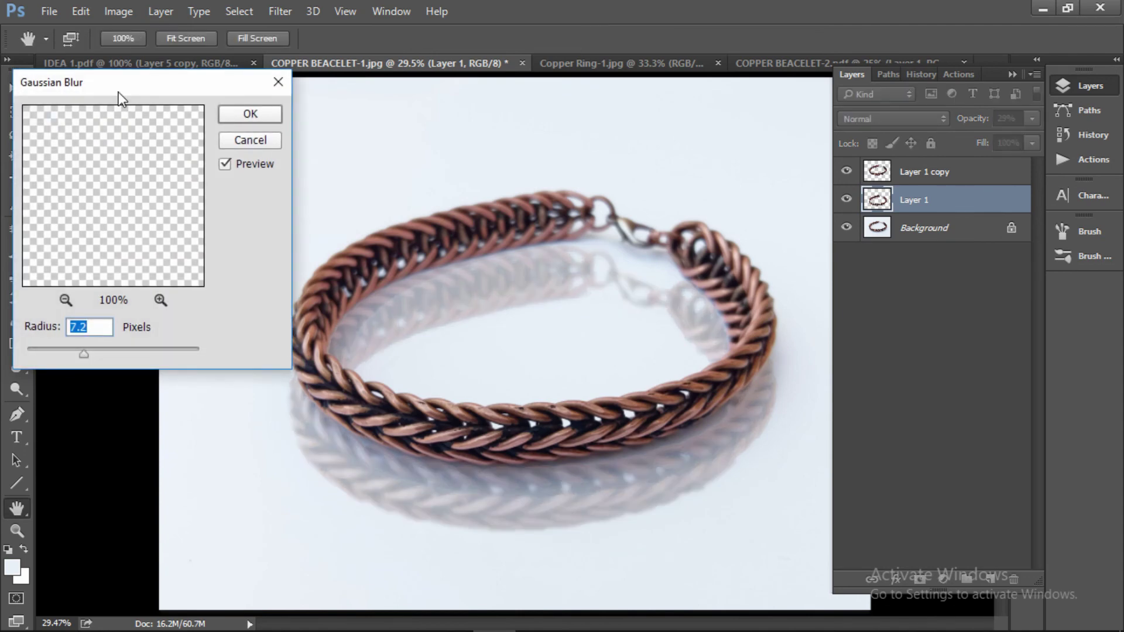
left_click_drag(84, 355, 79, 354)
left_click(249, 120)
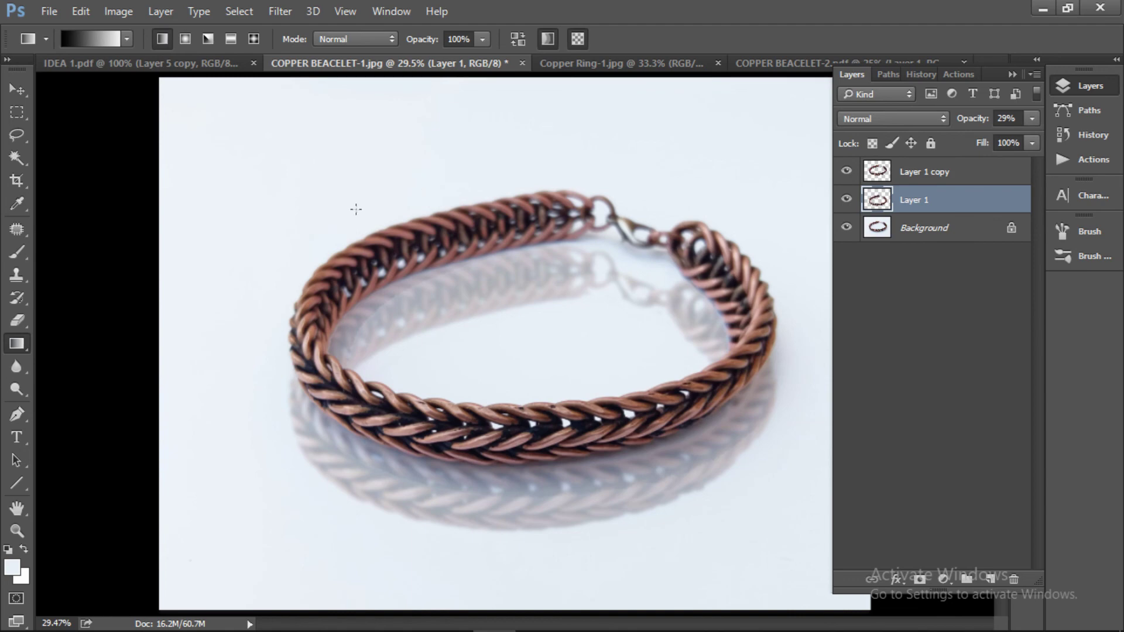
key("d")
key("q")
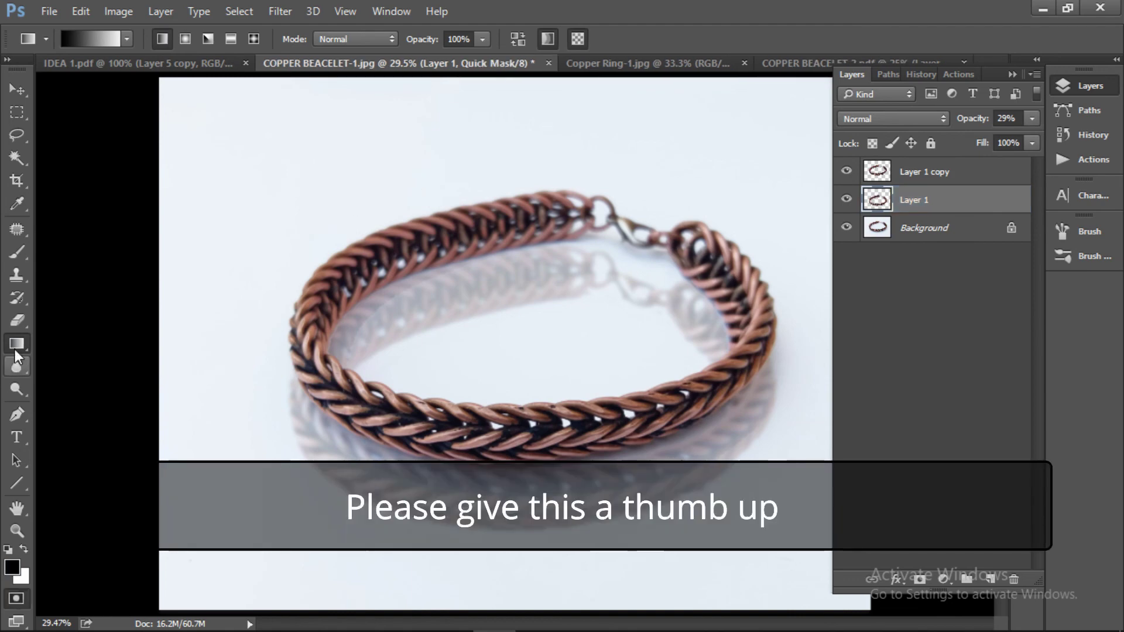